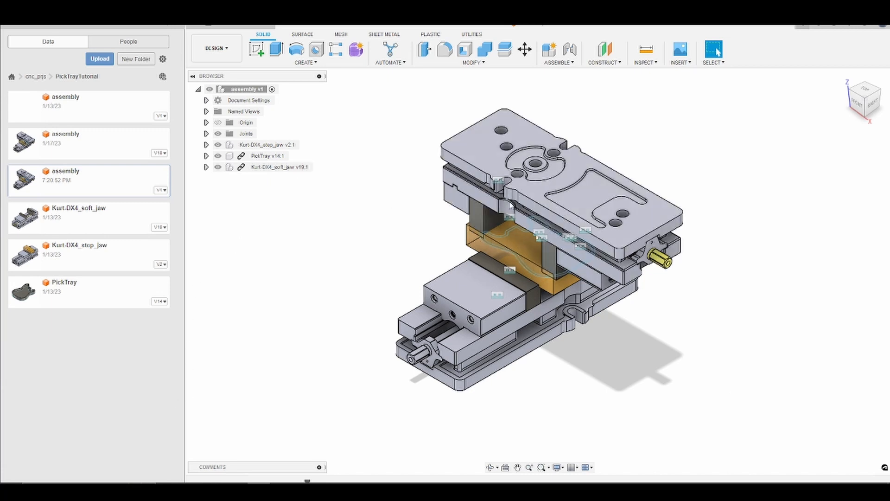
Delete the Kurt-DX4_soft_jaw component from the assembly, accepting the removal of its timeline references
{"action": "left_click", "coordinate": [278, 170]}
{"action": "right_click", "coordinate": [278, 169]}
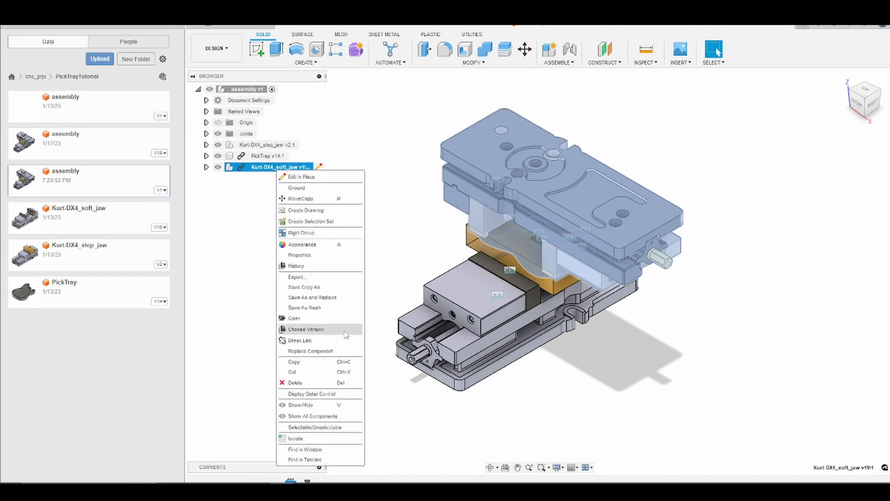
{"action": "left_click", "coordinate": [306, 383]}
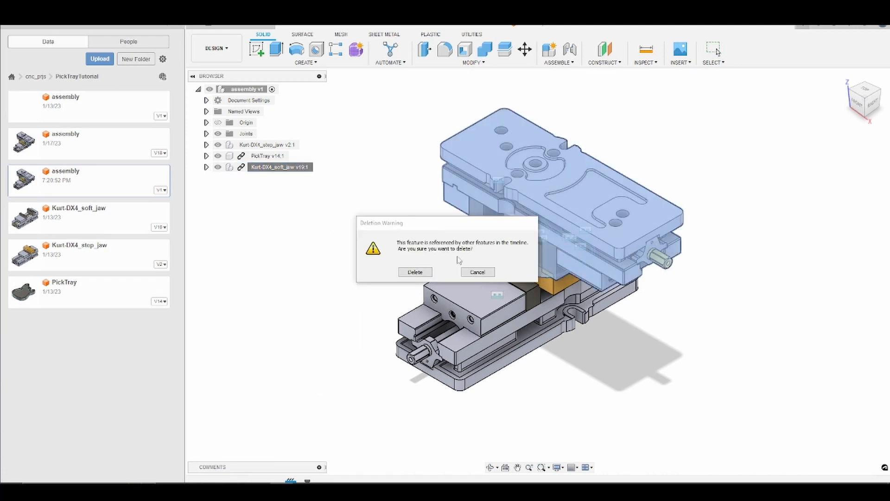
{"action": "left_click", "coordinate": [415, 271]}
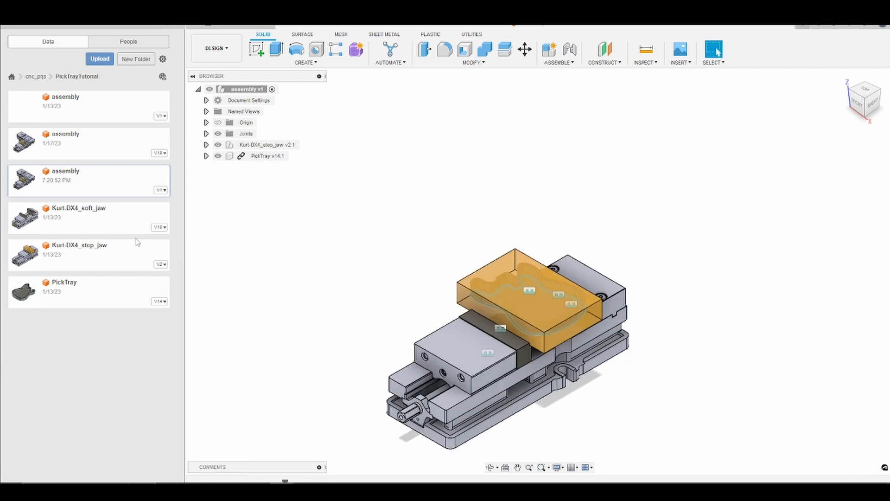
Insert the Kurt-DX4_soft_jaw design into the assembly and place it clear of the step-jaw vise
{"action": "left_click", "coordinate": [107, 228]}
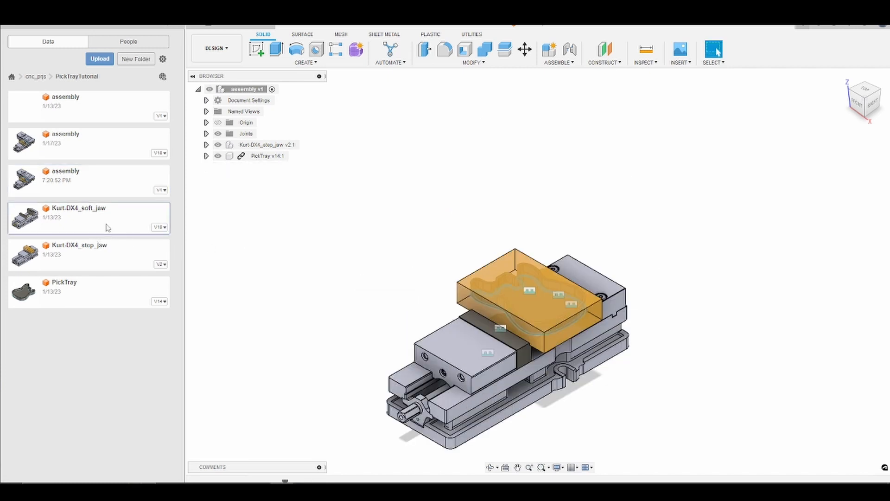
{"action": "left_click_drag", "start_coordinate": [278, 257], "coordinate": [637, 332]}
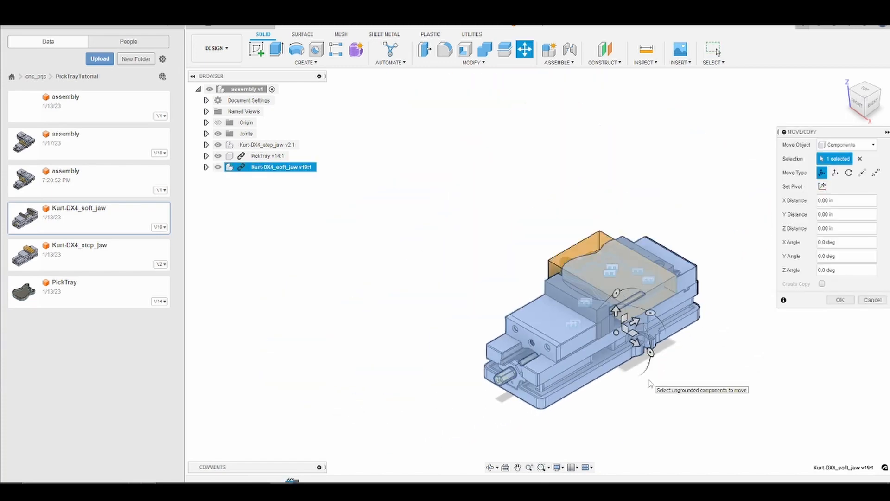
{"action": "scroll", "coordinate": [648, 381], "scroll_direction": "down", "scroll_amount": 3}
{"action": "scroll", "coordinate": [649, 381], "scroll_direction": "up", "scroll_amount": 2}
{"action": "left_click", "coordinate": [644, 354]}
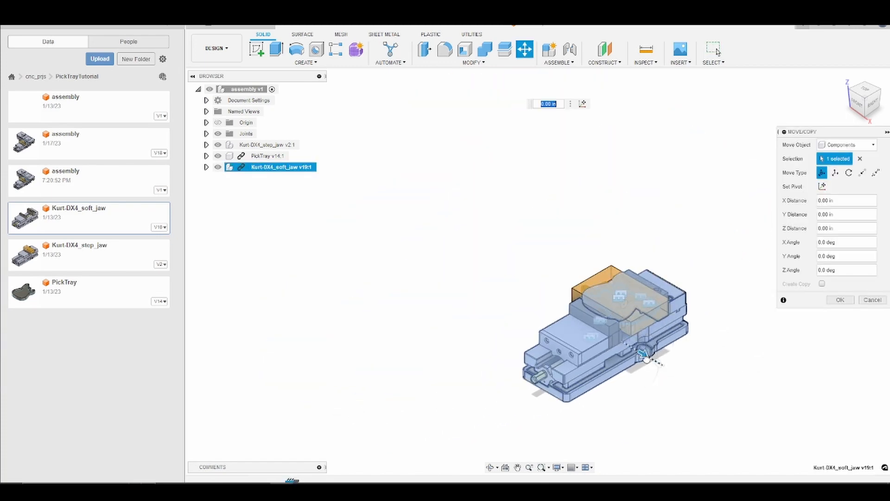
{"action": "left_click_drag", "start_coordinate": [646, 357], "coordinate": [812, 474]}
{"action": "key", "text": "Return"}
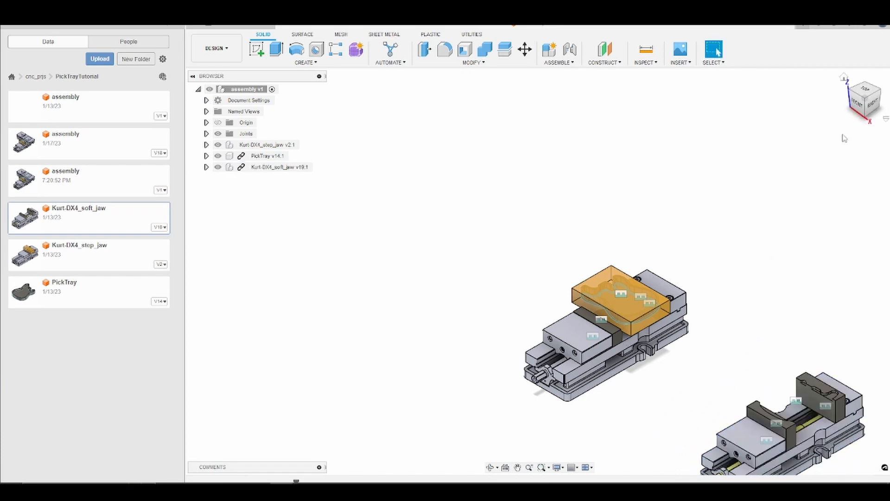
{"action": "left_click", "coordinate": [844, 77]}
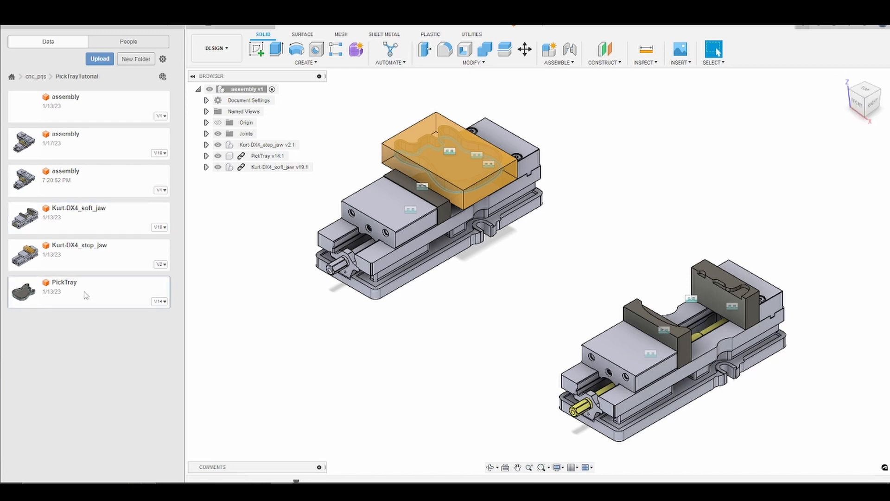
Insert a second PickTray into the assembly, rotated 175 degrees about Y and raised well above the vises
{"action": "left_click_drag", "start_coordinate": [86, 296], "coordinate": [477, 199]}
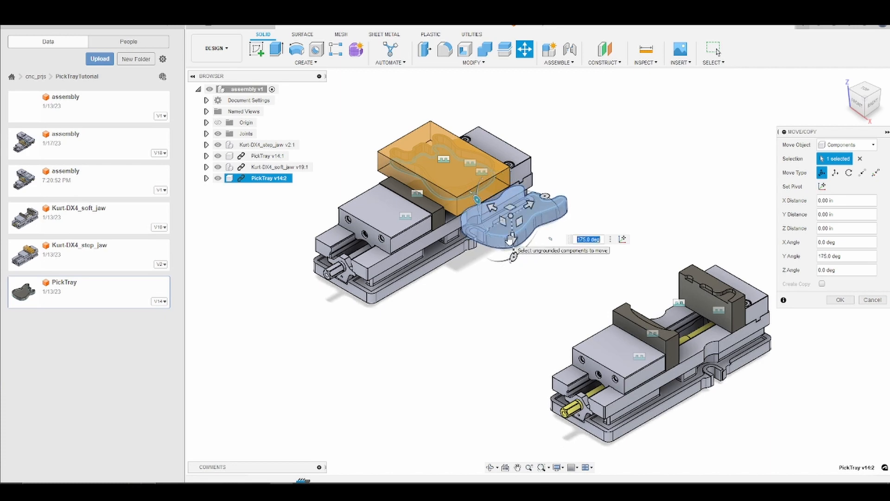
{"action": "left_click_drag", "start_coordinate": [510, 239], "coordinate": [509, 67]}
{"action": "key", "text": "Return"}
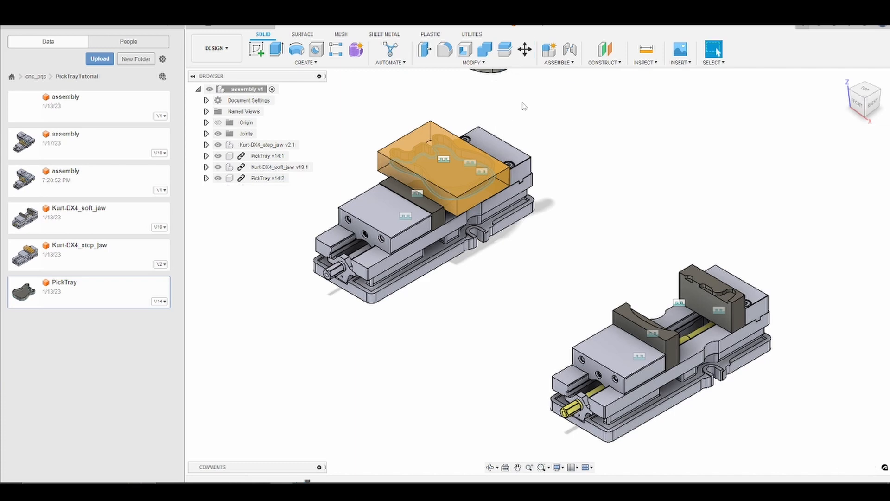
Joint the horn-tip edge on the second PickTray's underside to the matching pocket of the soft jaw, seating the tray in the vise
{"action": "scroll", "coordinate": [551, 149], "scroll_direction": "down", "scroll_amount": 5}
{"action": "scroll", "coordinate": [552, 206], "scroll_direction": "down", "scroll_amount": 3}
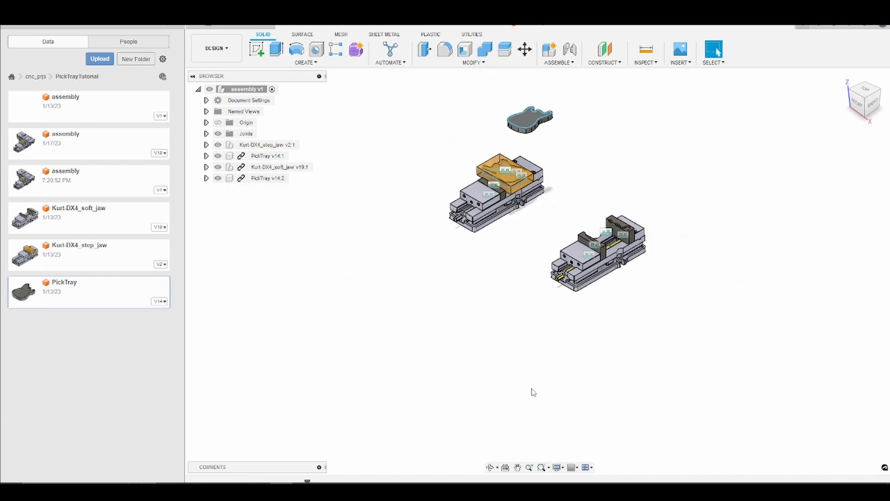
{"action": "left_click", "coordinate": [489, 467]}
{"action": "left_click_drag", "start_coordinate": [585, 152], "coordinate": [630, 175]}
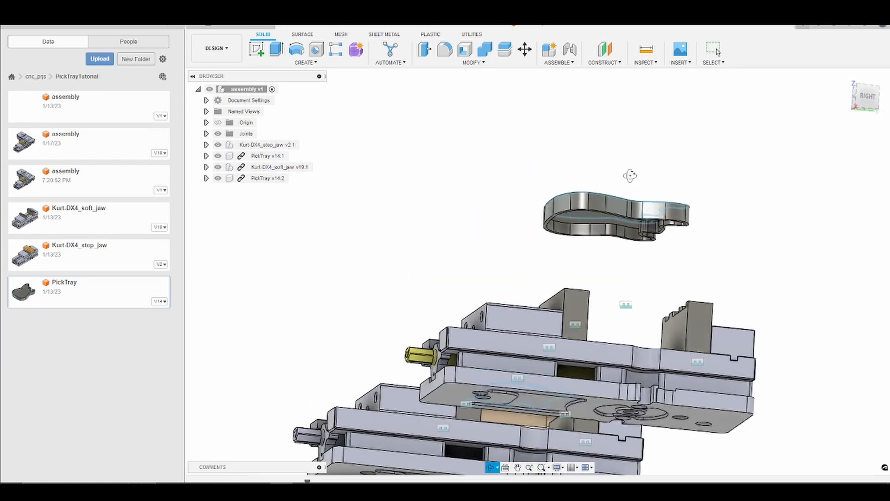
{"action": "scroll", "coordinate": [689, 226], "scroll_direction": "up", "scroll_amount": 8}
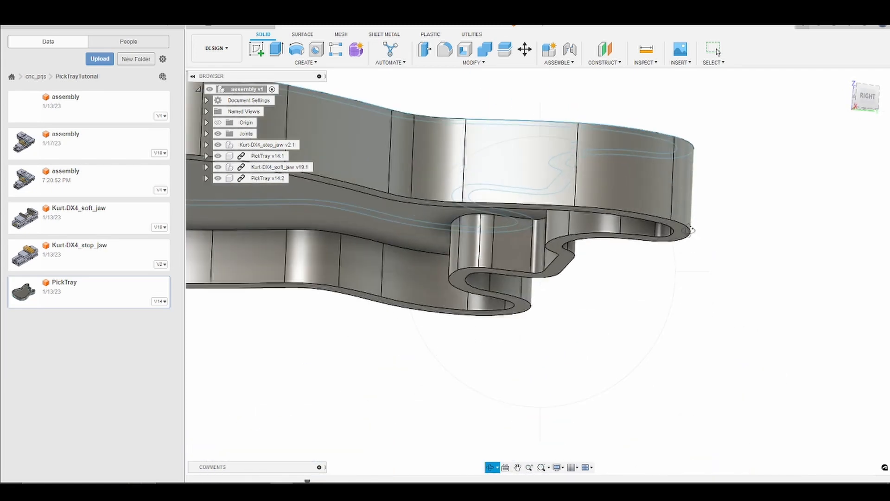
{"action": "key", "text": "j"}
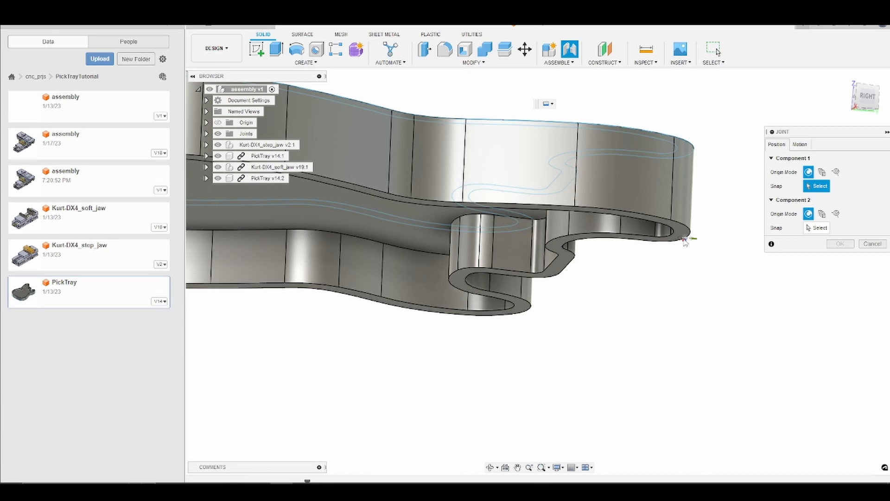
{"action": "left_click", "coordinate": [687, 243]}
{"action": "scroll", "coordinate": [695, 243], "scroll_direction": "down", "scroll_amount": 6}
{"action": "scroll", "coordinate": [560, 457], "scroll_direction": "down", "scroll_amount": 2}
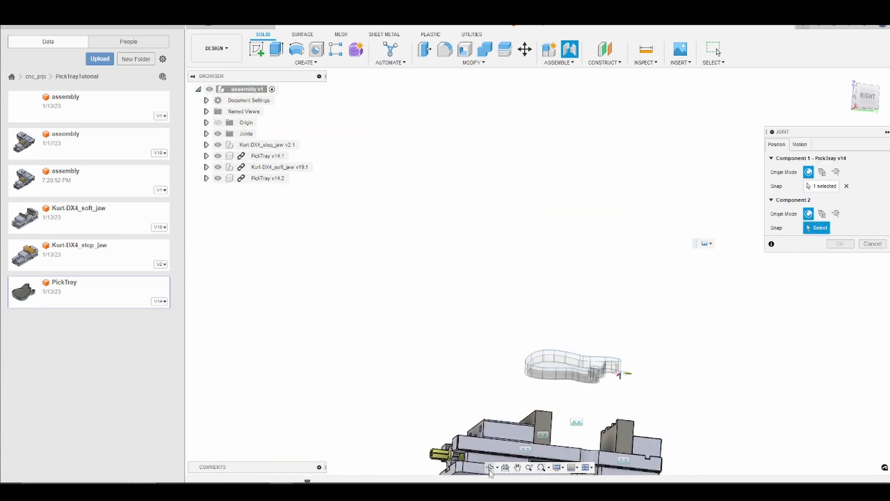
{"action": "left_click", "coordinate": [490, 467]}
{"action": "left_click_drag", "start_coordinate": [537, 413], "coordinate": [567, 466]}
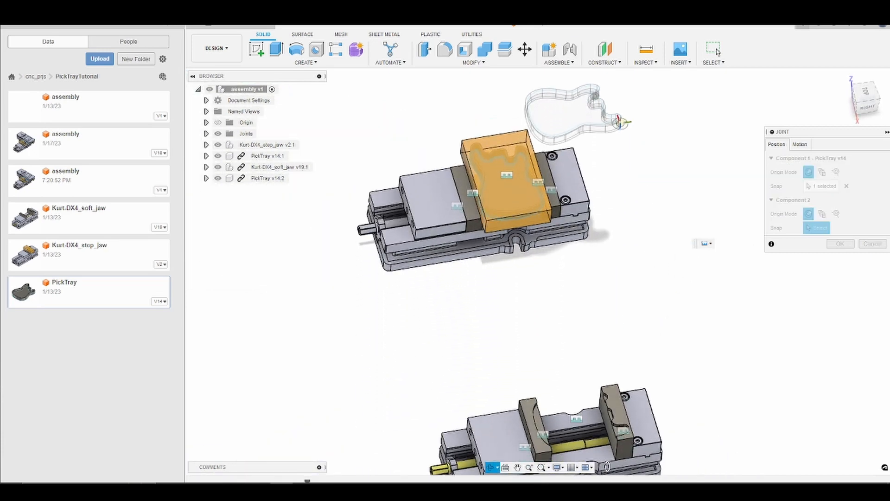
{"action": "scroll", "coordinate": [627, 427], "scroll_direction": "up", "scroll_amount": 6}
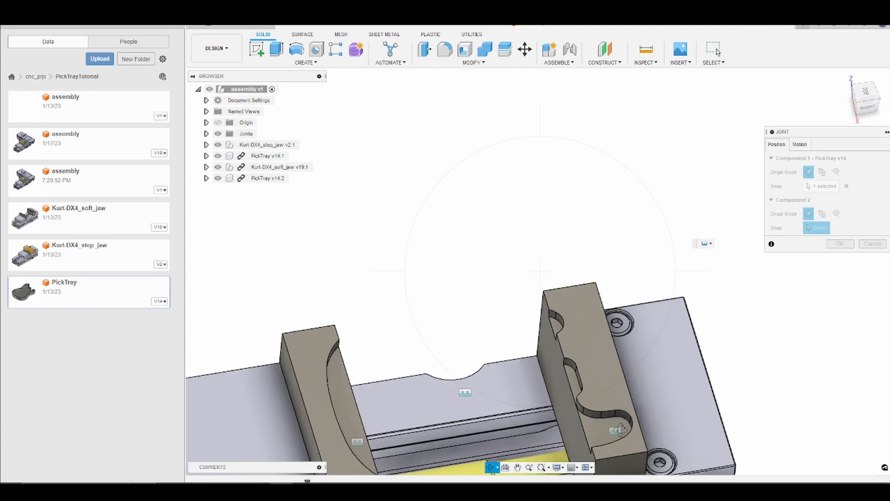
{"action": "left_click", "coordinate": [619, 430]}
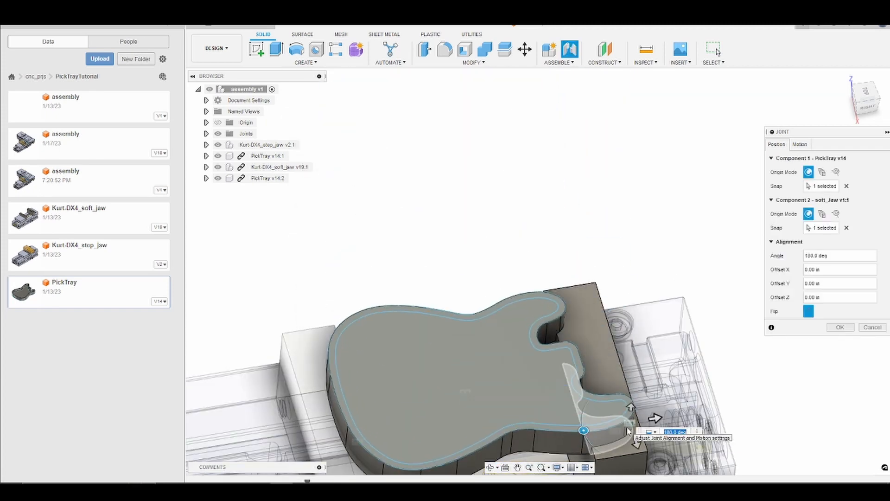
{"action": "key", "text": "Return"}
{"action": "scroll", "coordinate": [625, 431], "scroll_direction": "down", "scroll_amount": 5}
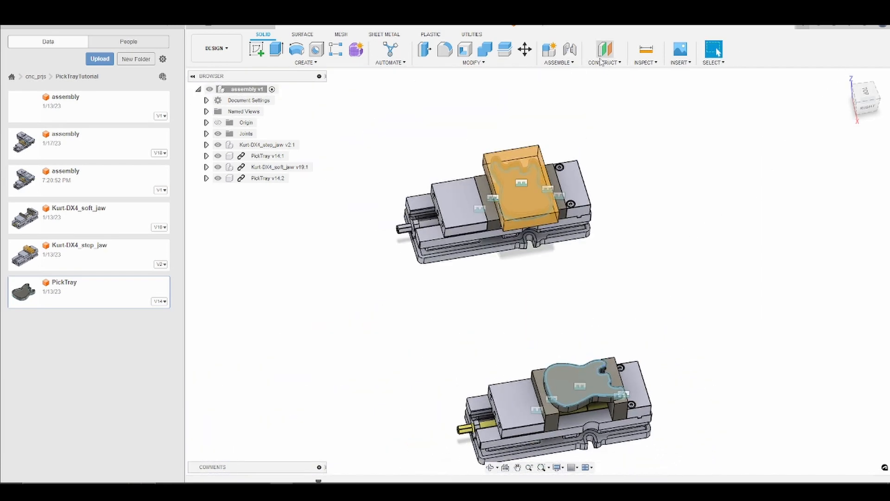
{"action": "left_click", "coordinate": [844, 77]}
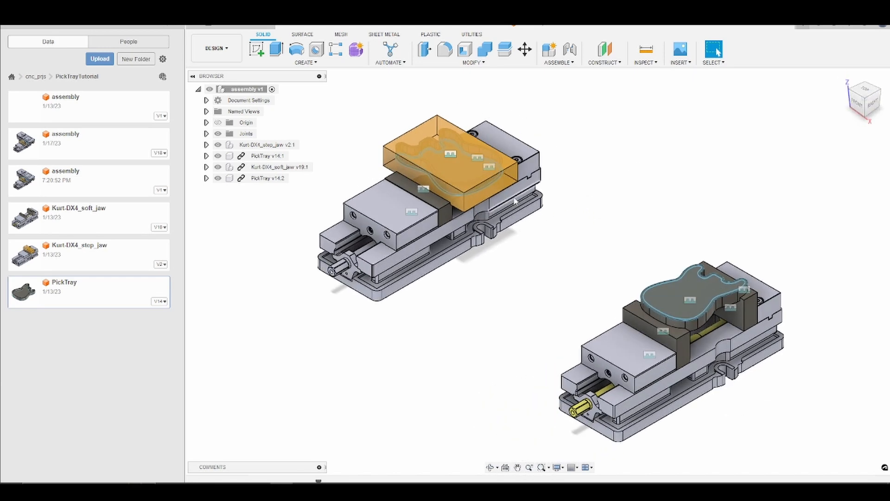
Switch to the Manufacture workspace and open Setup5 for editing, clearing its missing reference selections
{"action": "left_click", "coordinate": [216, 49]}
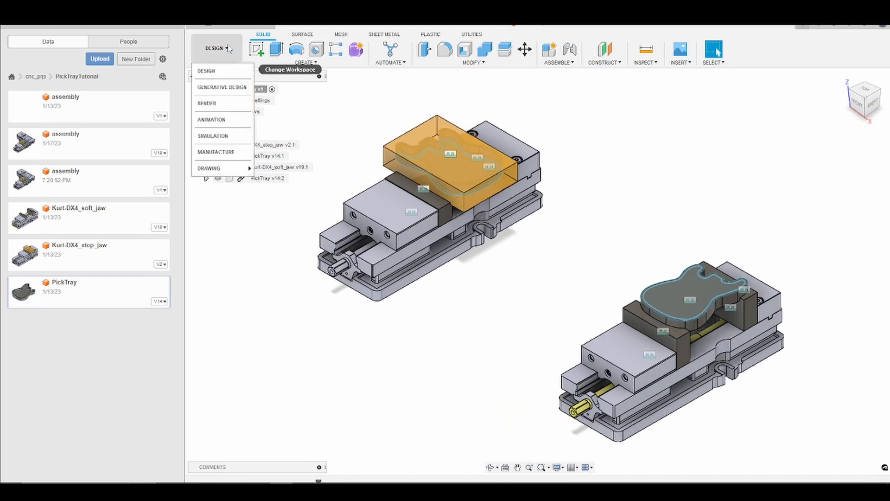
{"action": "left_click", "coordinate": [239, 159]}
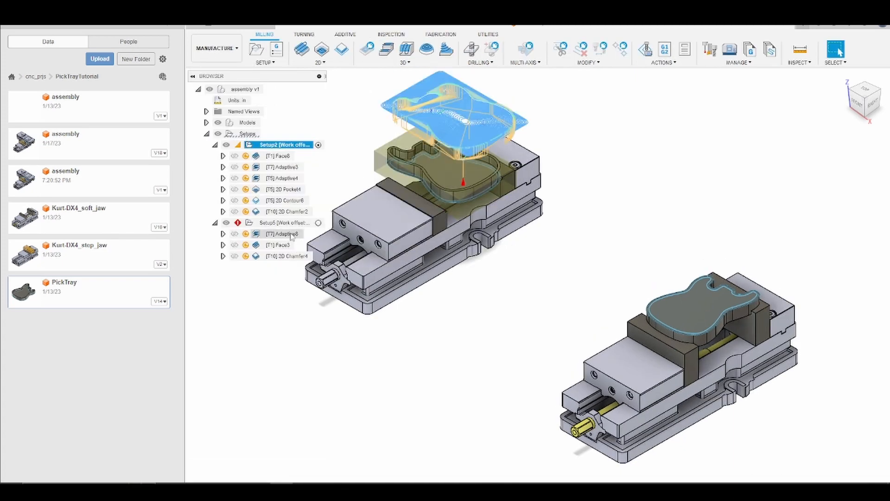
{"action": "right_click", "coordinate": [293, 227]}
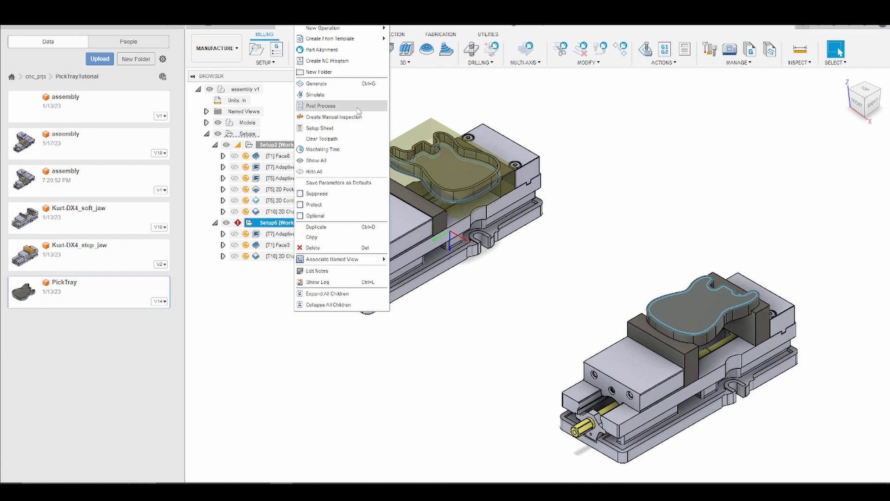
{"action": "left_click", "coordinate": [332, 17]}
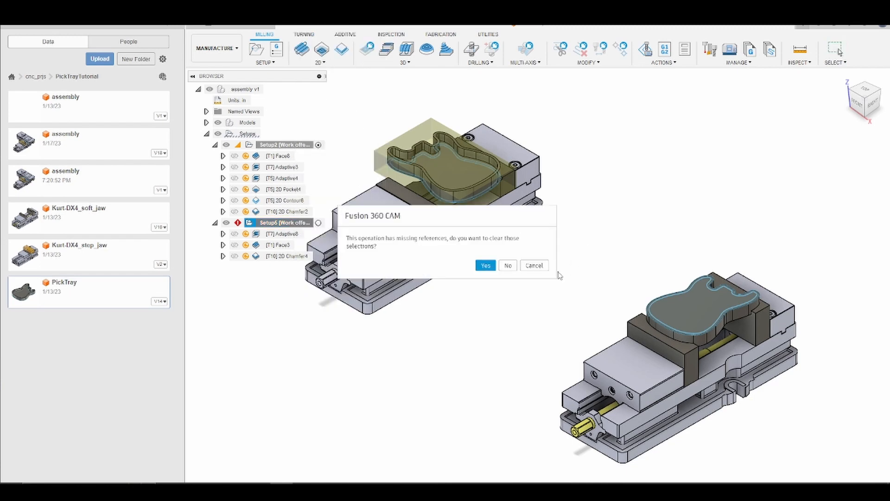
{"action": "left_click", "coordinate": [484, 266]}
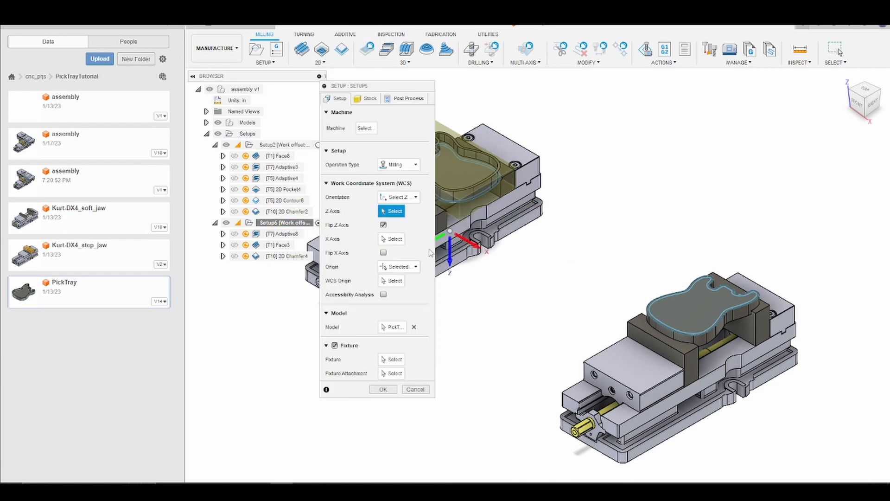
Replace Setup5's model with the second tray, PickTray v14:2, from the assembly
{"action": "left_click", "coordinate": [414, 328]}
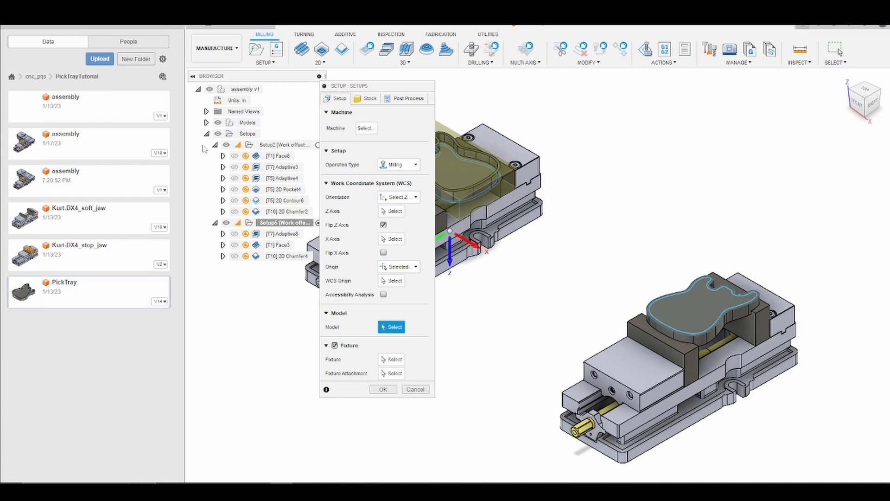
{"action": "left_click", "coordinate": [206, 122]}
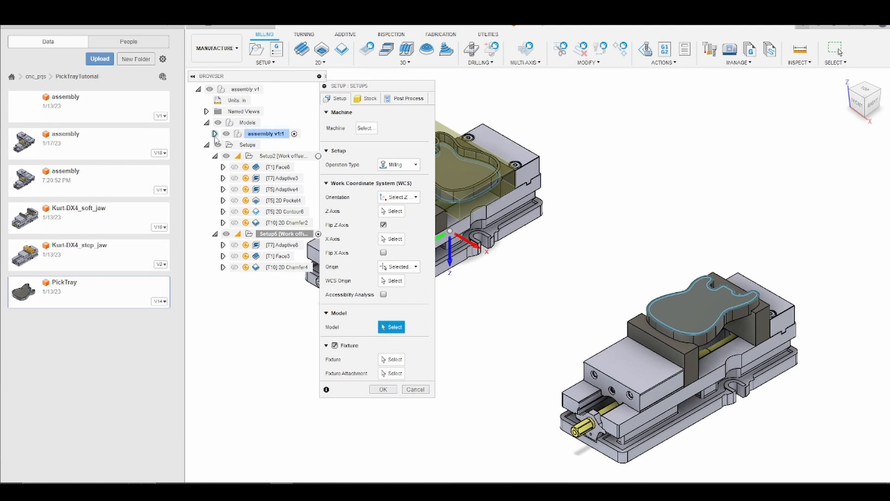
{"action": "left_click", "coordinate": [215, 133]}
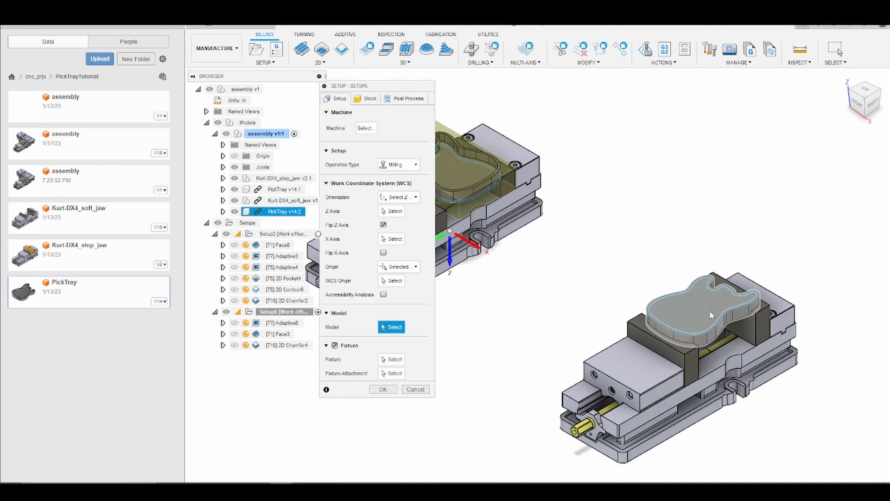
{"action": "left_click", "coordinate": [286, 212]}
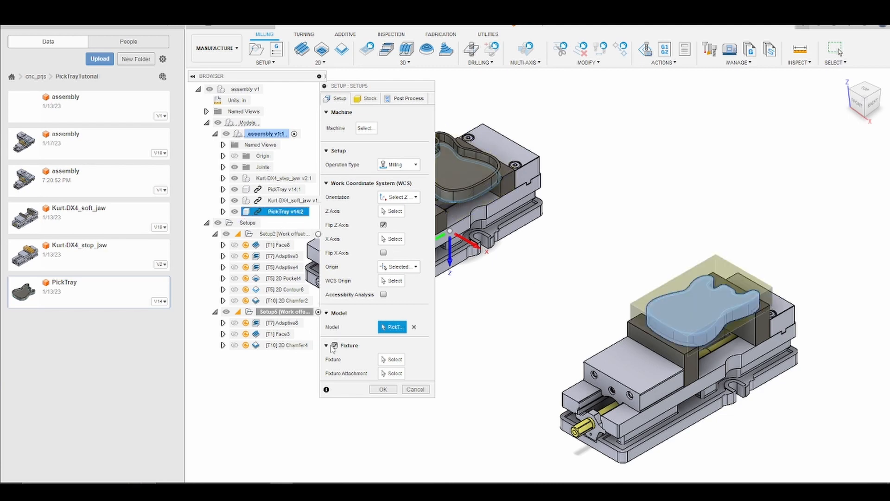
Set Setup5's fixture to both soft jaws plus Component2, Component4 and Component5 of the Kurt-DX4_soft_jaw vise
{"action": "left_click", "coordinate": [223, 201]}
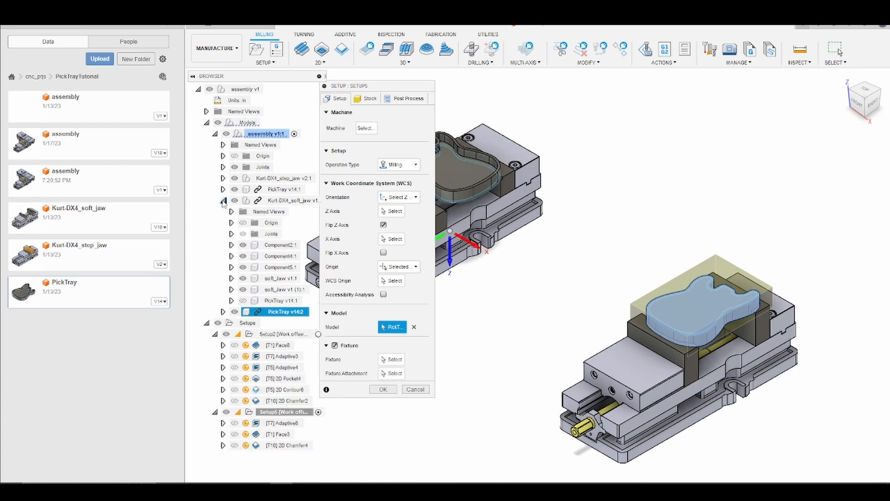
{"action": "left_click", "coordinate": [391, 360]}
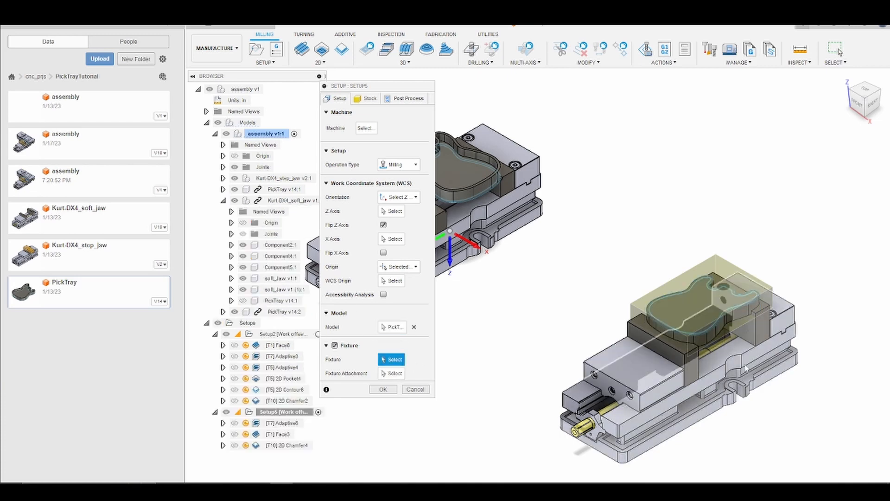
{"action": "left_click", "coordinate": [289, 290]}
{"action": "left_click", "coordinate": [288, 279]}
{"action": "left_click", "coordinate": [288, 268]}
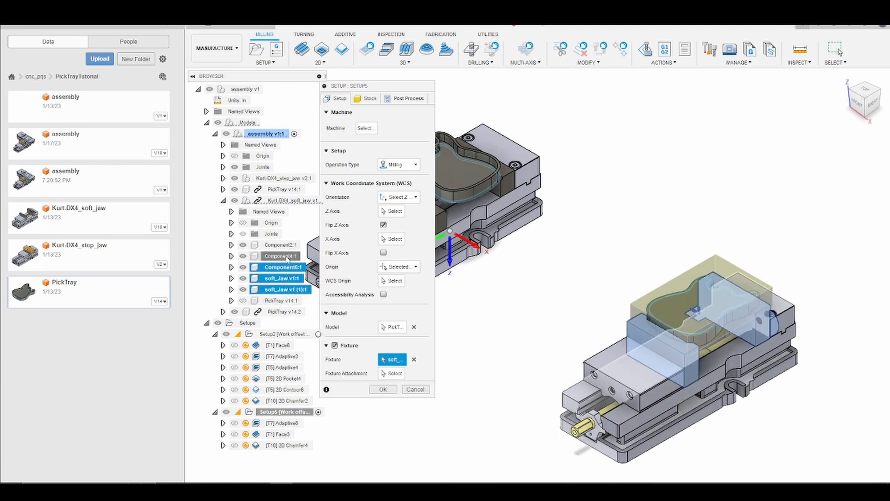
{"action": "left_click", "coordinate": [287, 256]}
{"action": "left_click", "coordinate": [288, 246]}
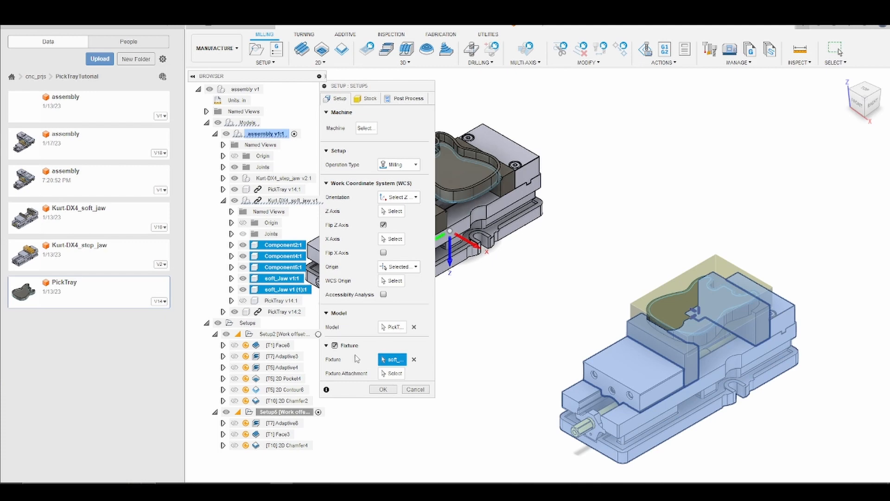
Set Setup5's WCS origin to the upper back corner of the rear soft jaw and flip the Z axis to point up
{"action": "scroll", "coordinate": [736, 339], "scroll_direction": "up", "scroll_amount": 2}
{"action": "scroll", "coordinate": [737, 335], "scroll_direction": "down", "scroll_amount": 3}
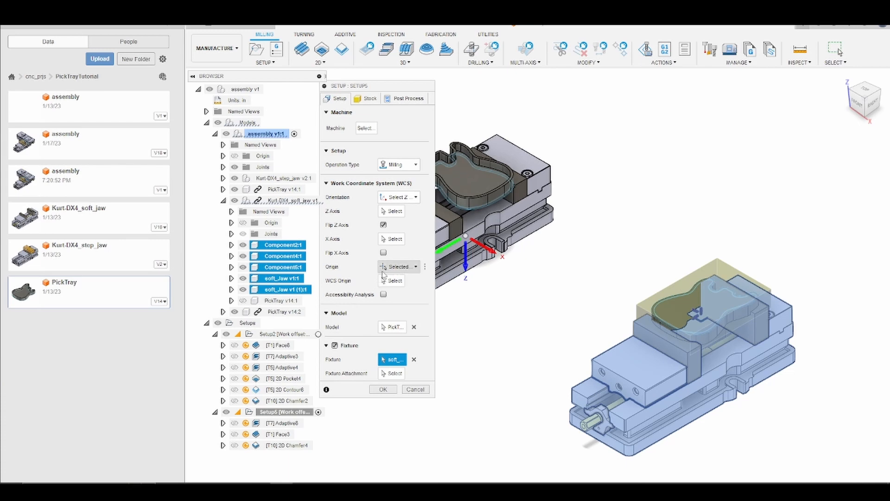
{"action": "left_click", "coordinate": [393, 280]}
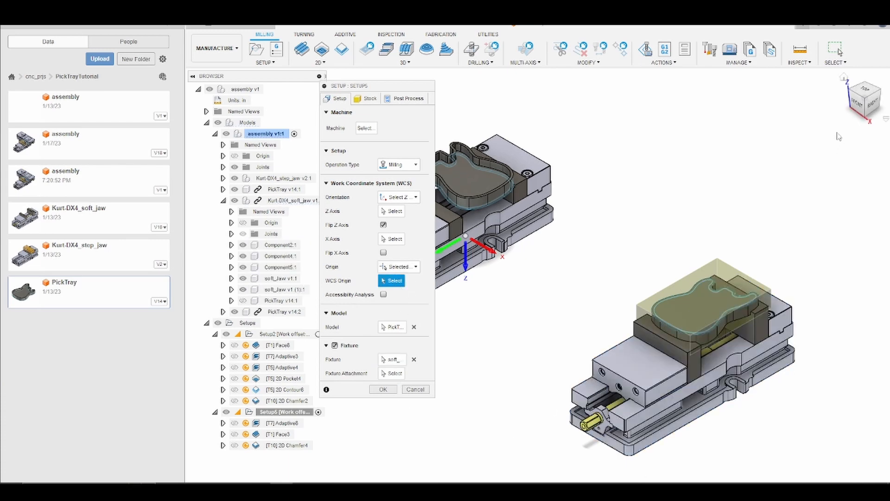
{"action": "left_click", "coordinate": [861, 19]}
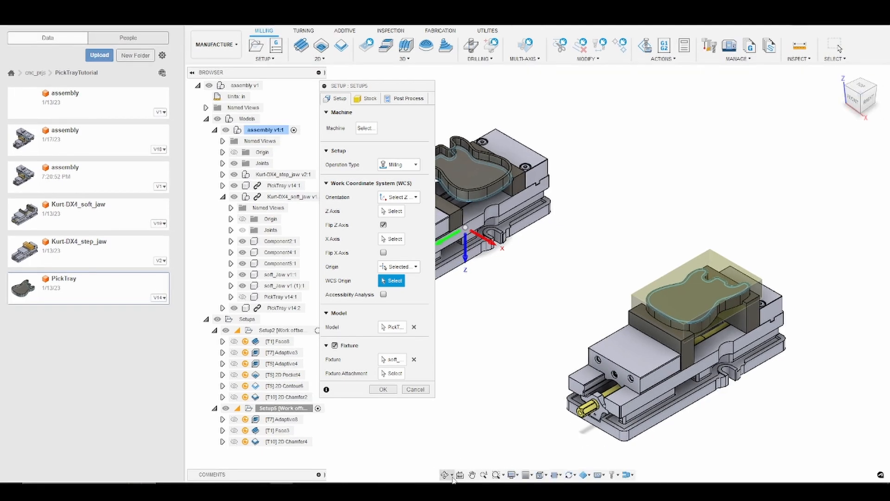
{"action": "left_click", "coordinate": [445, 474]}
{"action": "left_click_drag", "start_coordinate": [552, 371], "coordinate": [573, 338]}
{"action": "scroll", "coordinate": [681, 207], "scroll_direction": "up", "scroll_amount": 6}
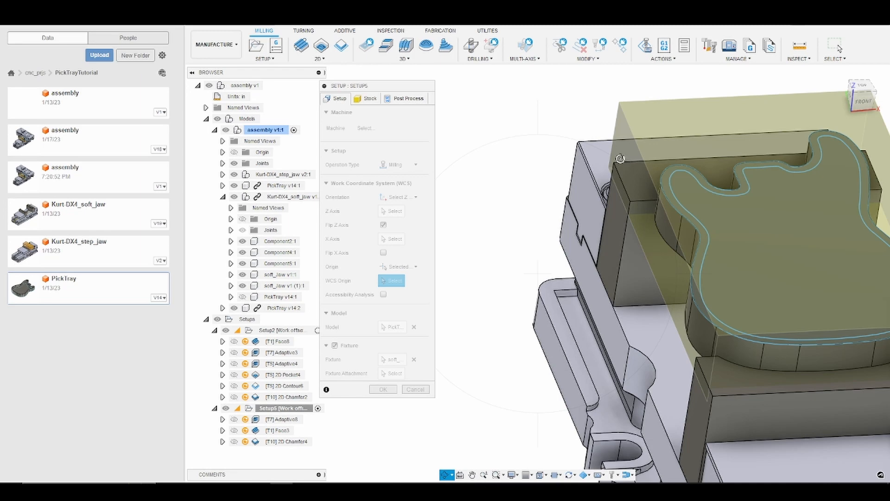
{"action": "key", "text": "Escape"}
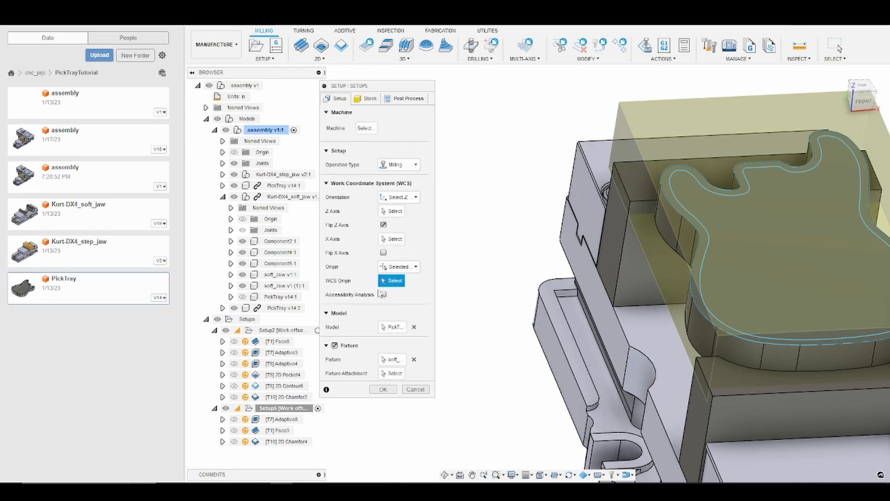
{"action": "left_click", "coordinate": [615, 163]}
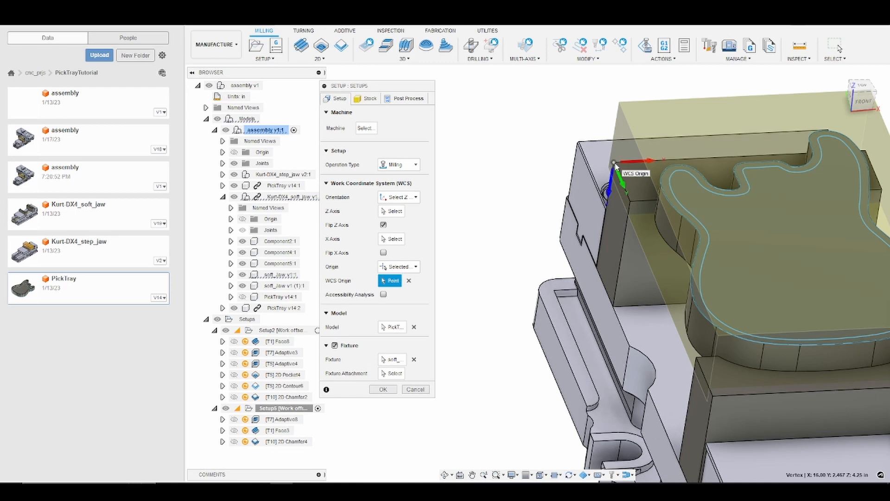
{"action": "left_click", "coordinate": [609, 197]}
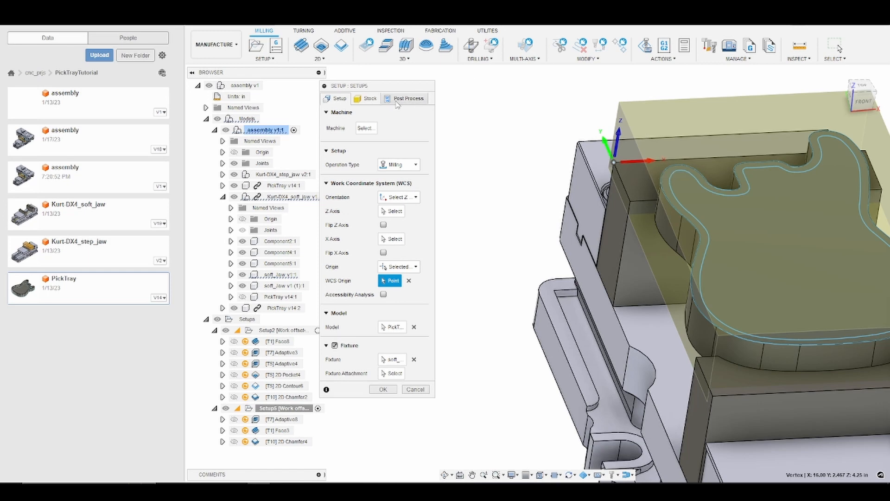
Check Setup5's stock mode, keep it on From preceding setup, and accept the setup edits
{"action": "left_click", "coordinate": [369, 99]}
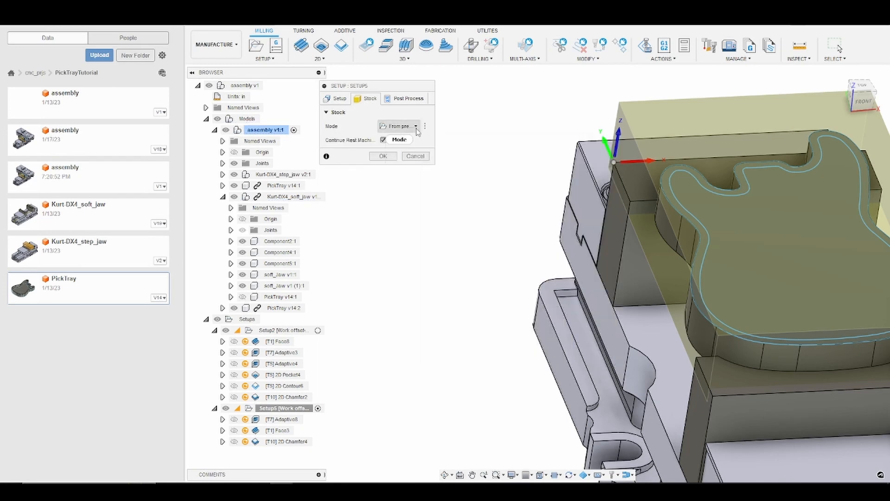
{"action": "left_click", "coordinate": [416, 127]}
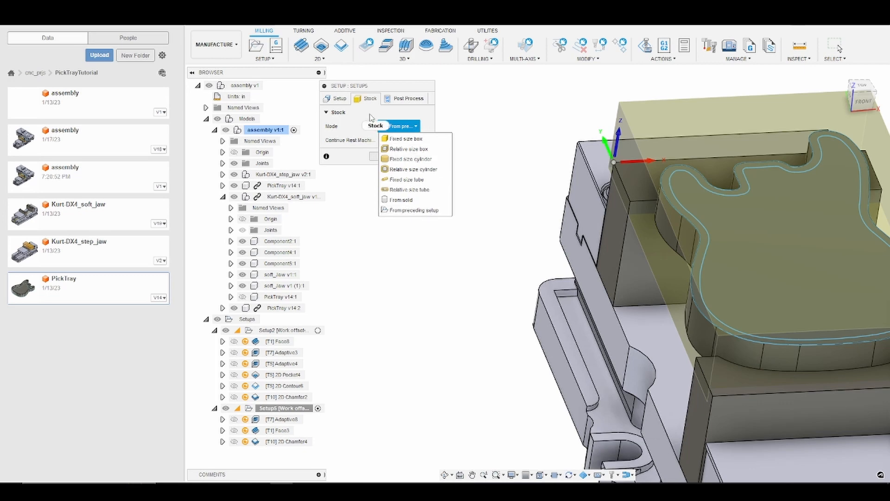
{"action": "left_click", "coordinate": [370, 115]}
{"action": "left_click", "coordinate": [391, 158]}
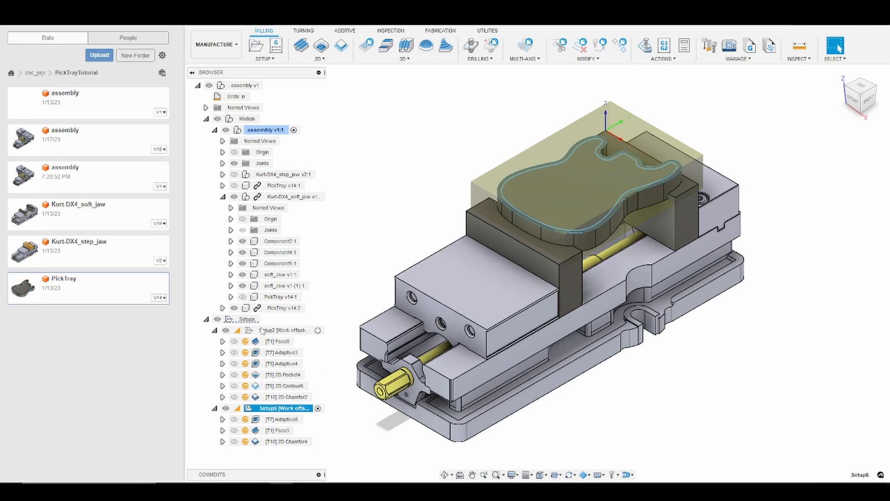
Generate the toolpaths of all operations in Setup2 and Setup5
{"action": "left_click", "coordinate": [262, 330]}
{"action": "right_click", "coordinate": [262, 330]}
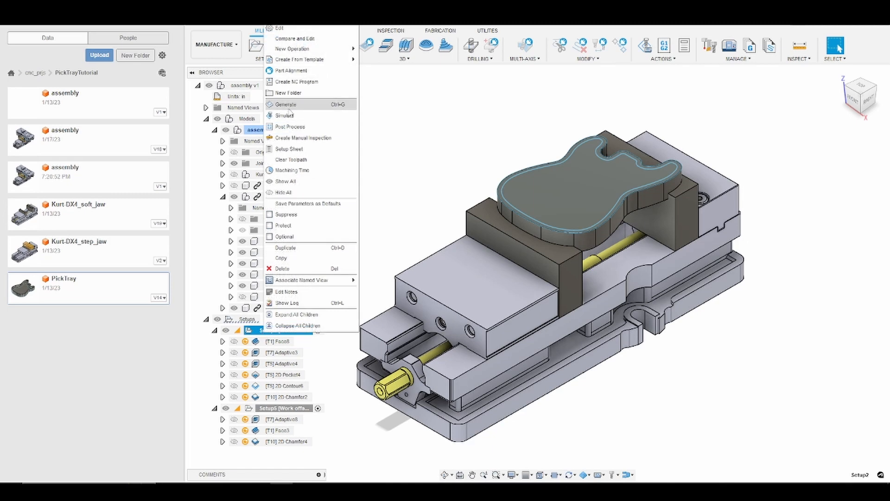
{"action": "left_click", "coordinate": [290, 111]}
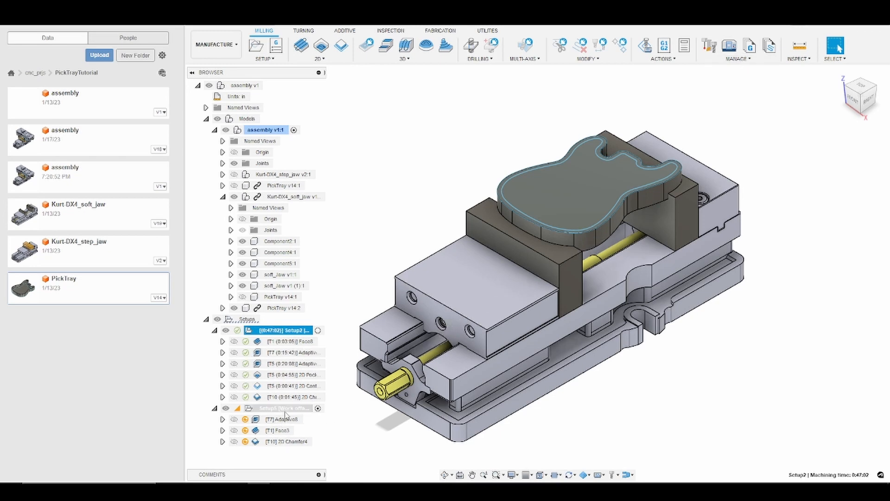
{"action": "right_click", "coordinate": [284, 409]}
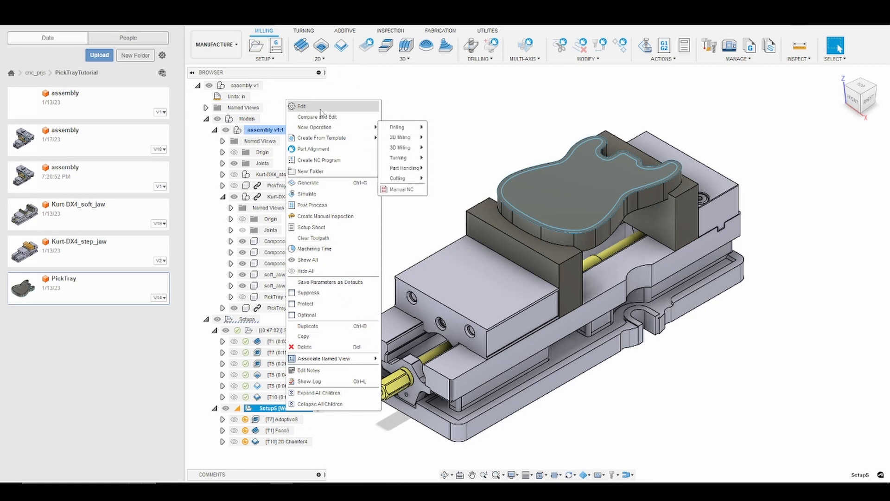
{"action": "left_click", "coordinate": [328, 187]}
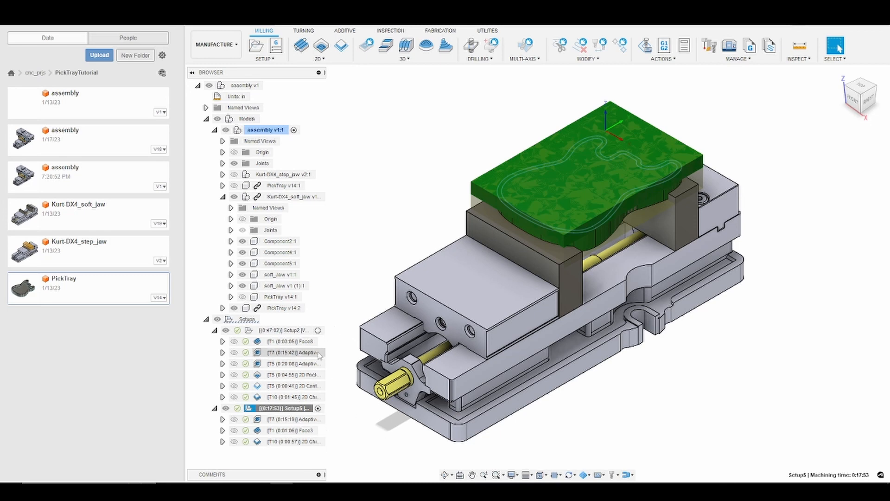
Activate Setup2 and Setup5 in turn and examine where Setup5's adaptive and Face3 toolpaths lie relative to the vise
{"action": "left_click", "coordinate": [318, 330]}
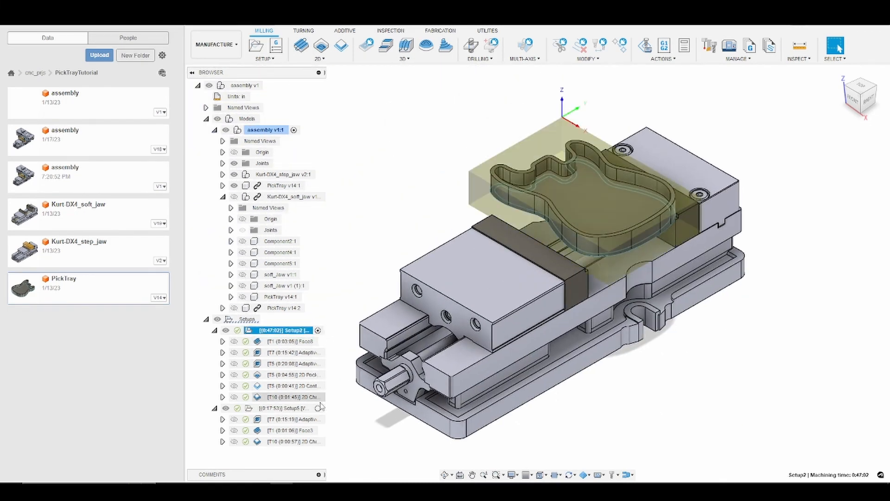
{"action": "left_click", "coordinate": [319, 408]}
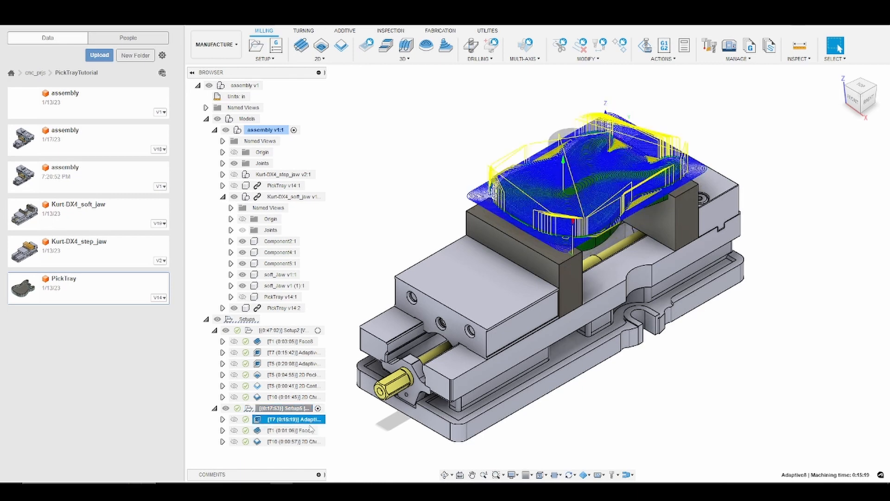
{"action": "left_click", "coordinate": [310, 431]}
{"action": "scroll", "coordinate": [378, 237], "scroll_direction": "down", "scroll_amount": 5}
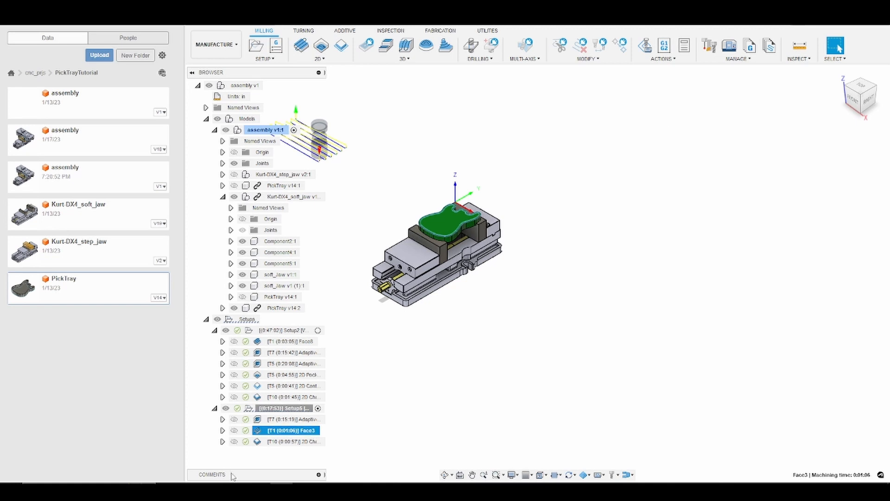
Edit Face3 to clear its old stock contour selection, review its heights, and accept the operation to regenerate it
{"action": "left_click", "coordinate": [314, 432]}
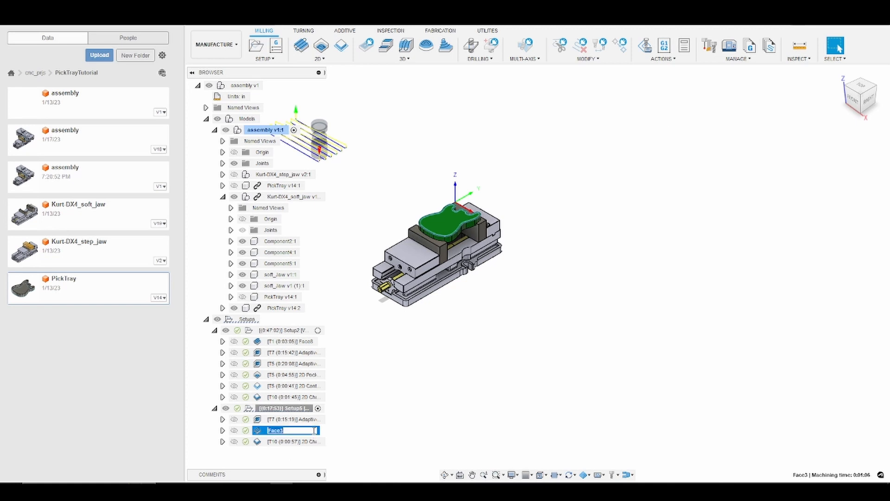
{"action": "left_click", "coordinate": [348, 428]}
{"action": "double_click", "coordinate": [307, 433]}
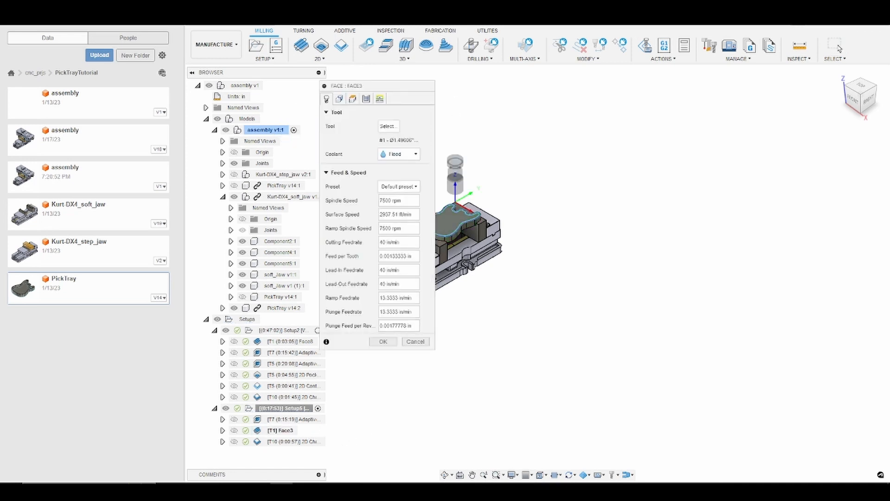
{"action": "left_click", "coordinate": [339, 99]}
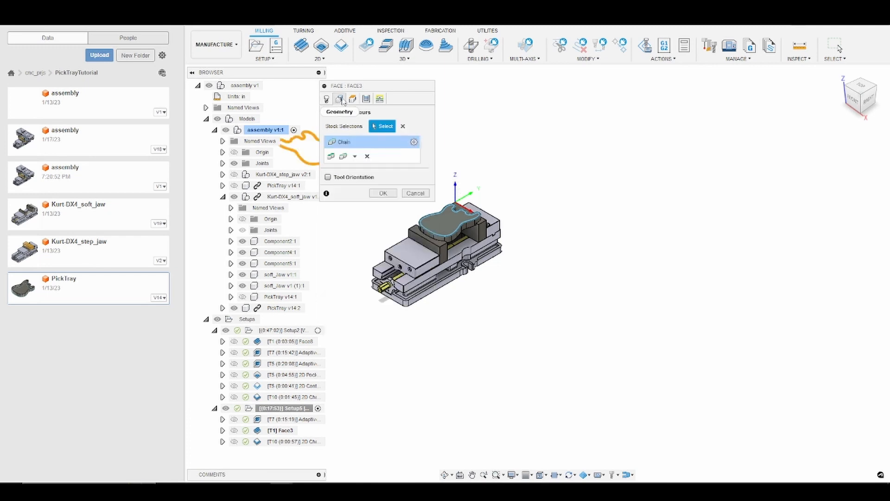
{"action": "left_click", "coordinate": [403, 126]}
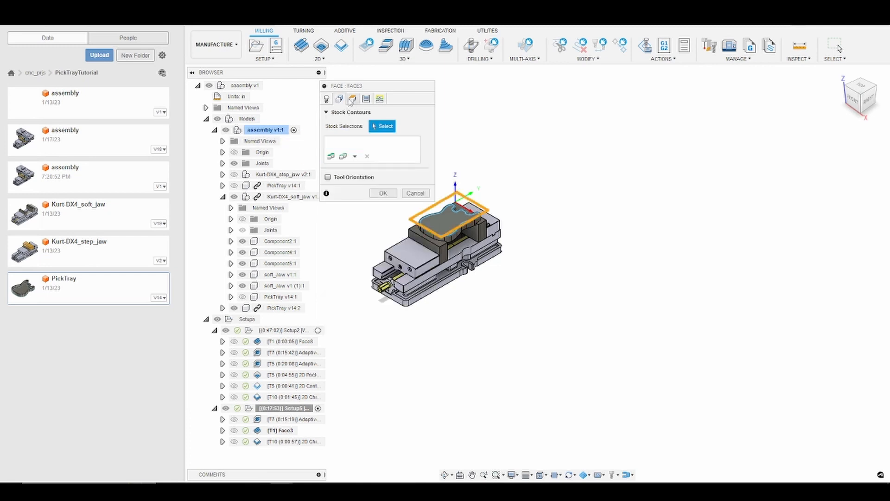
{"action": "scroll", "coordinate": [424, 204], "scroll_direction": "up", "scroll_amount": 4}
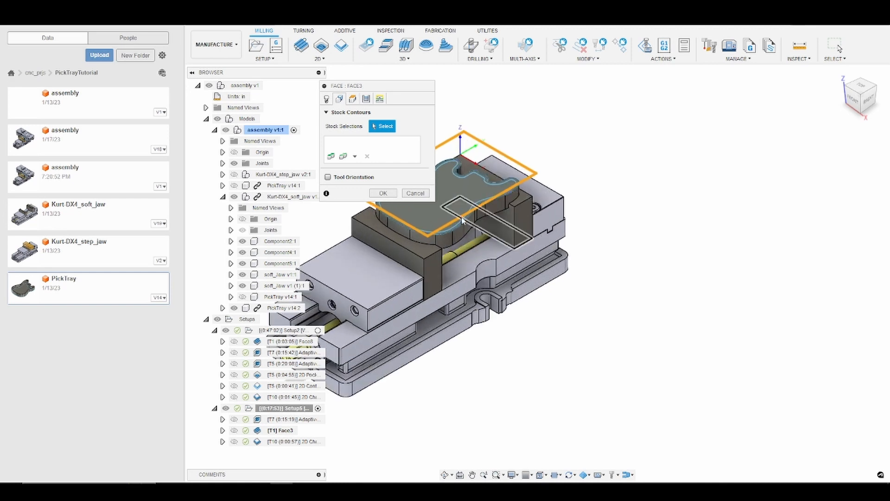
{"action": "left_click", "coordinate": [353, 99]}
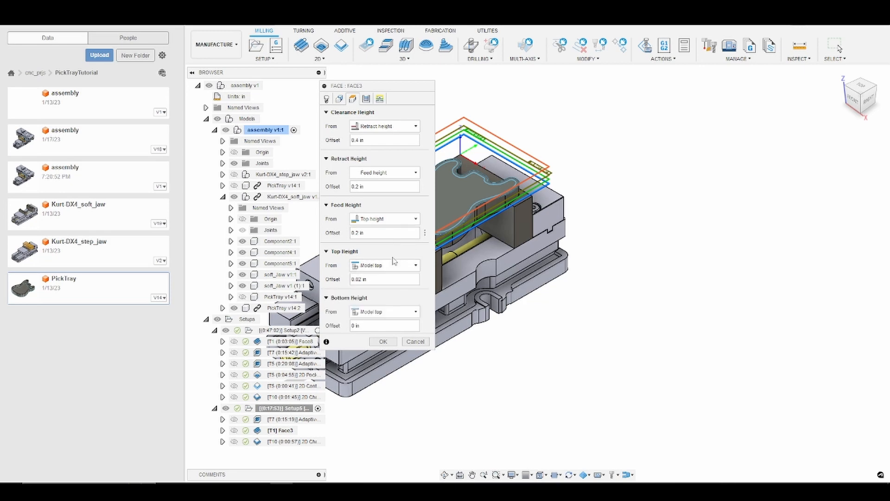
{"action": "left_click", "coordinate": [388, 343]}
{"action": "left_click", "coordinate": [388, 343]}
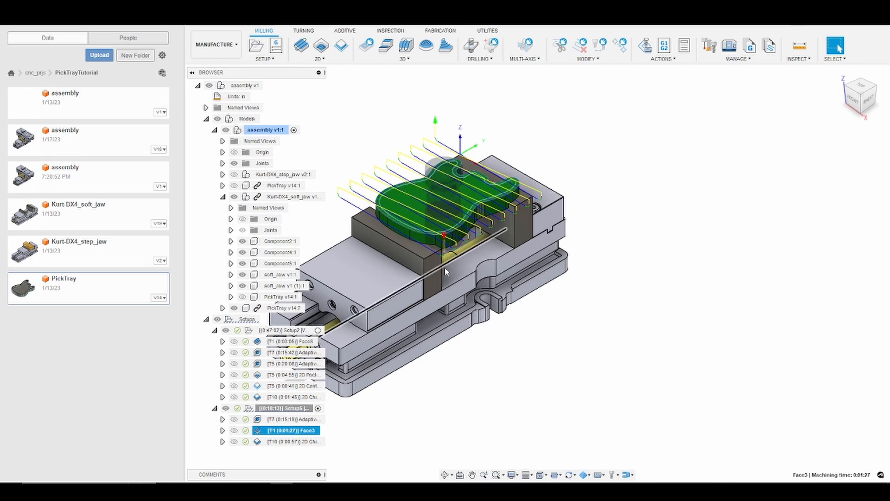
Replace 2D Chamfer4's contour selection with the outer top edge chain of the second tray and accept the operation
{"action": "double_click", "coordinate": [308, 442]}
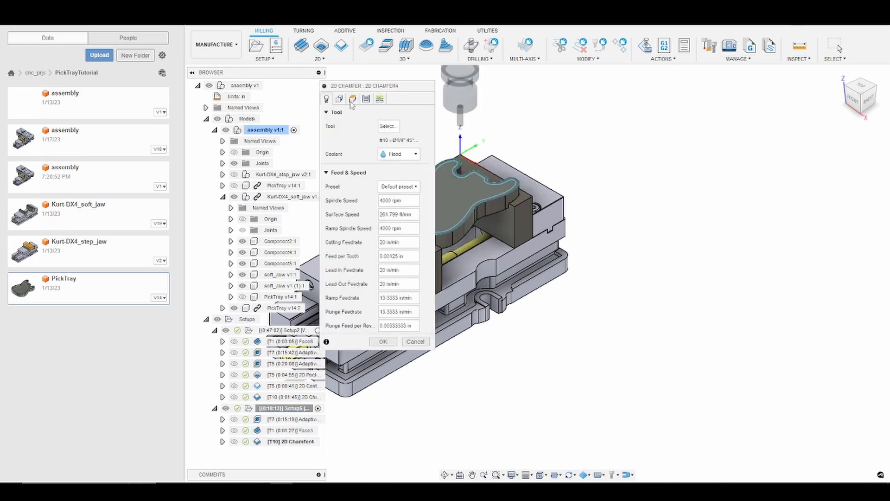
{"action": "left_click", "coordinate": [352, 98]}
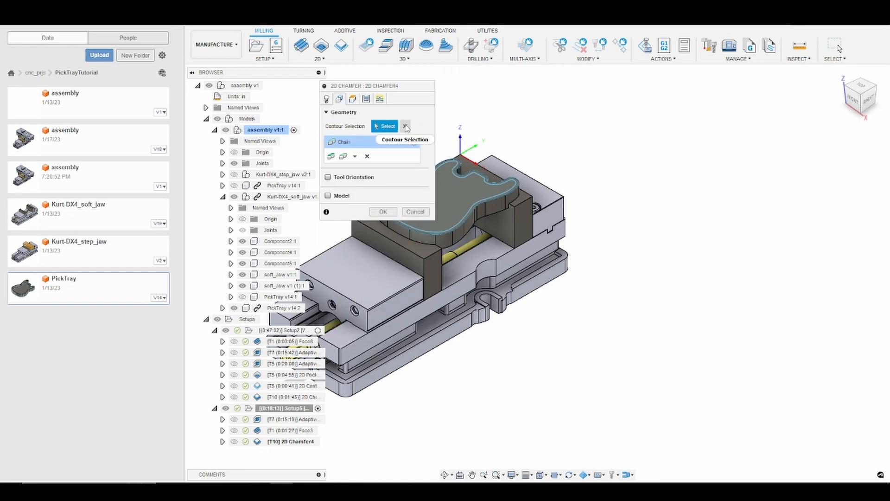
{"action": "left_click", "coordinate": [406, 126]}
{"action": "scroll", "coordinate": [449, 204], "scroll_direction": "up", "scroll_amount": 6}
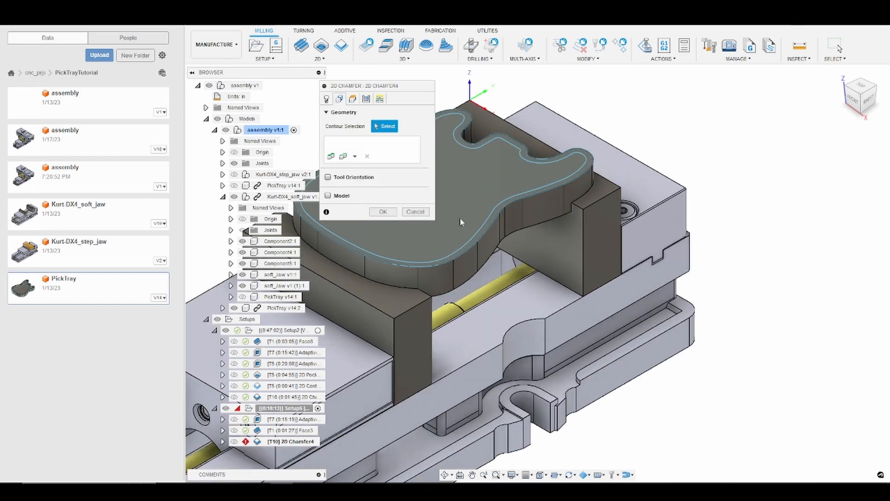
{"action": "left_click", "coordinate": [453, 265]}
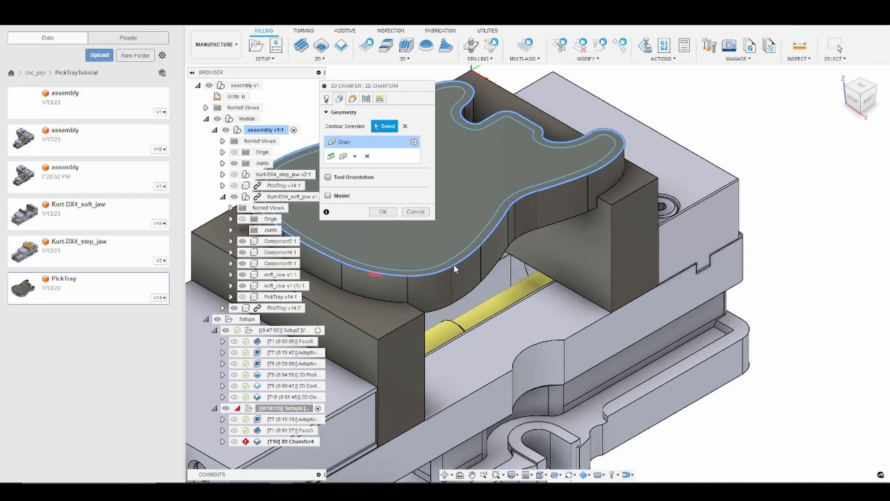
{"action": "left_click", "coordinate": [383, 212]}
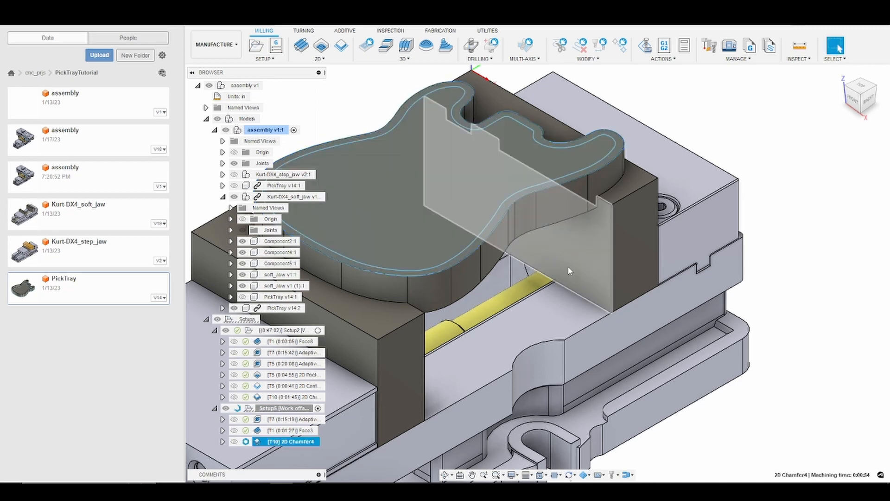
Simulate the 2D Chamfer4 toolpath around the tray, then exit the simulation
{"action": "left_click", "coordinate": [306, 442]}
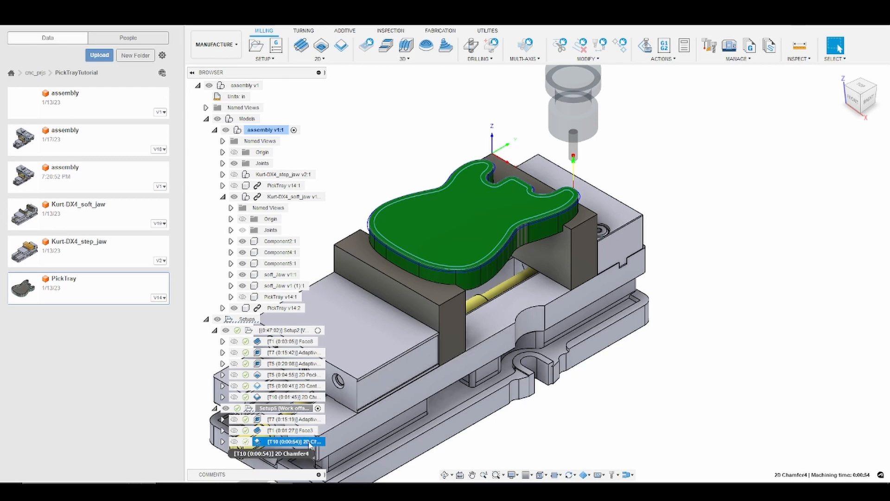
{"action": "right_click", "coordinate": [309, 443]}
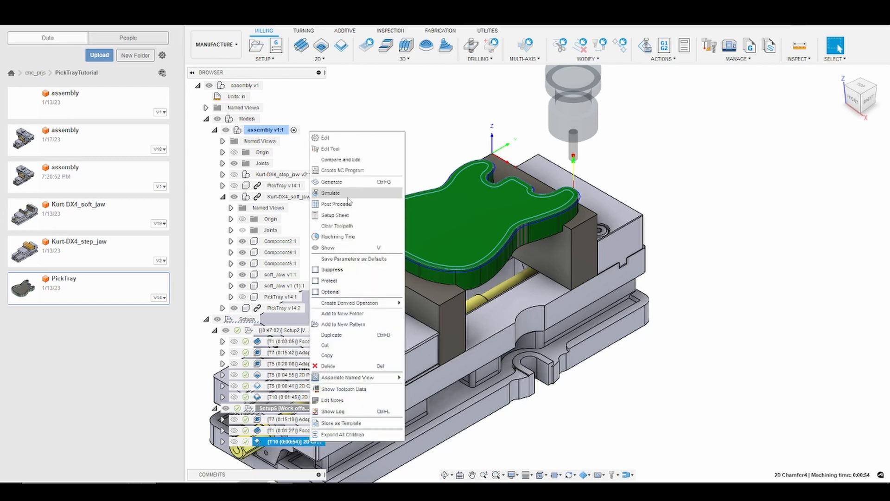
{"action": "left_click", "coordinate": [348, 198]}
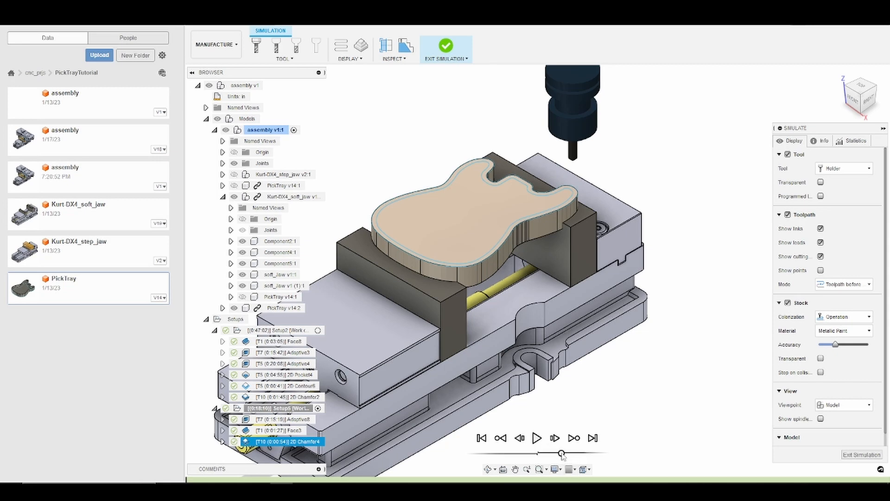
{"action": "left_click", "coordinate": [537, 438]}
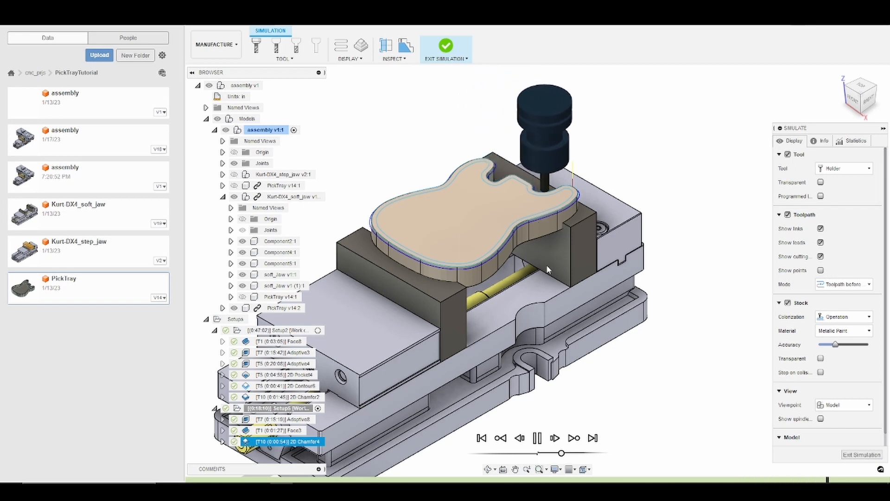
{"action": "left_click", "coordinate": [538, 437]}
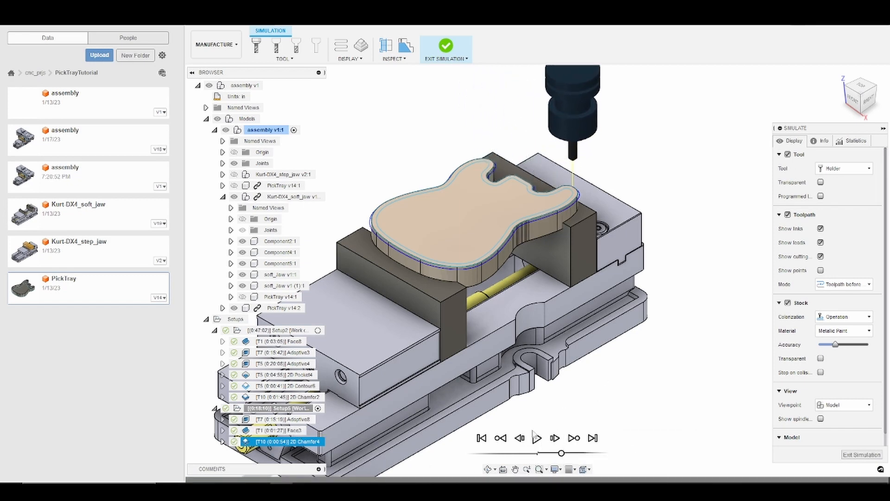
{"action": "key", "text": "Escape"}
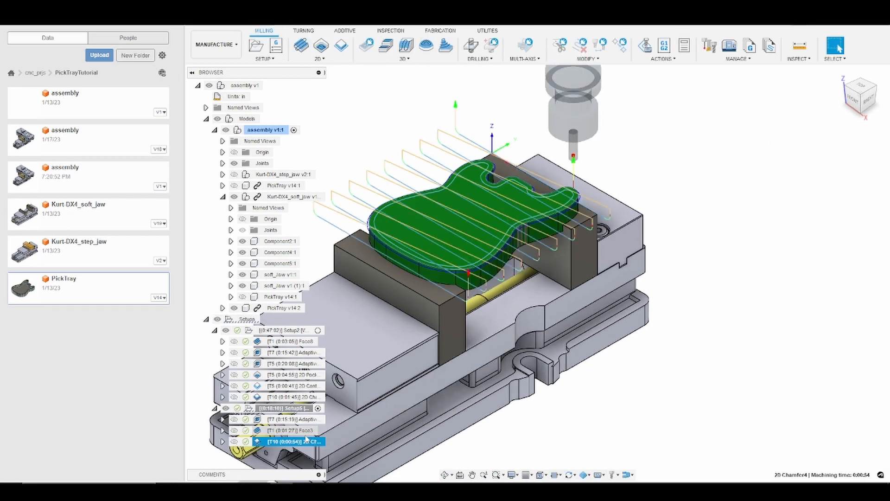
{"action": "left_click", "coordinate": [305, 434]}
{"action": "double_click", "coordinate": [306, 434]}
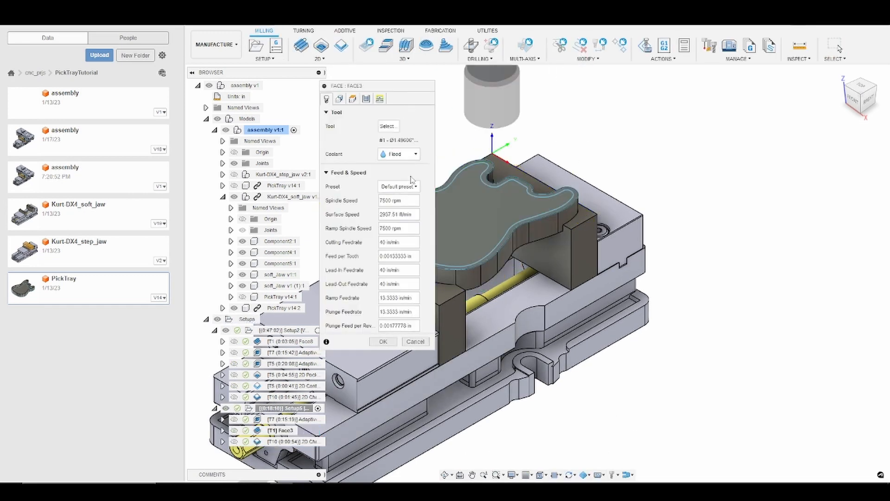
{"action": "left_click", "coordinate": [415, 341]}
Simulate the Face3 toolpath across the top of the tray, then exit the simulation
{"action": "right_click", "coordinate": [303, 430]}
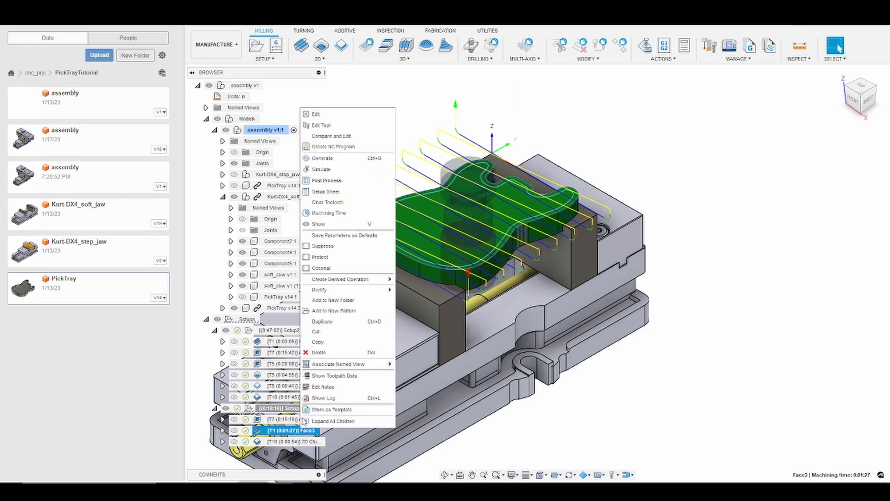
{"action": "left_click", "coordinate": [338, 170]}
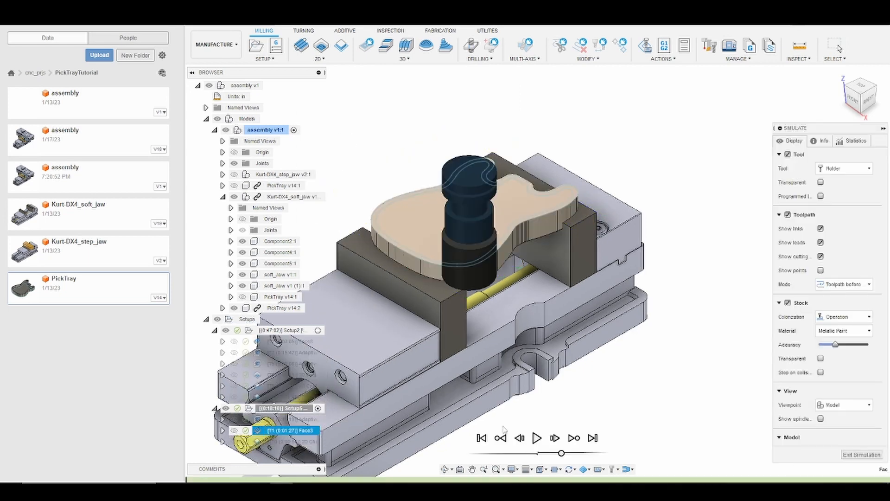
{"action": "left_click", "coordinate": [537, 438]}
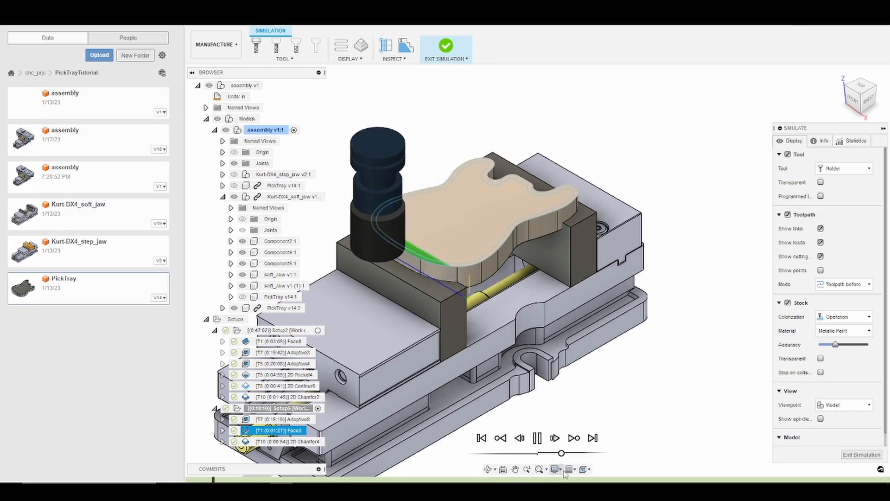
{"action": "left_click_drag", "start_coordinate": [566, 453], "coordinate": [575, 453]}
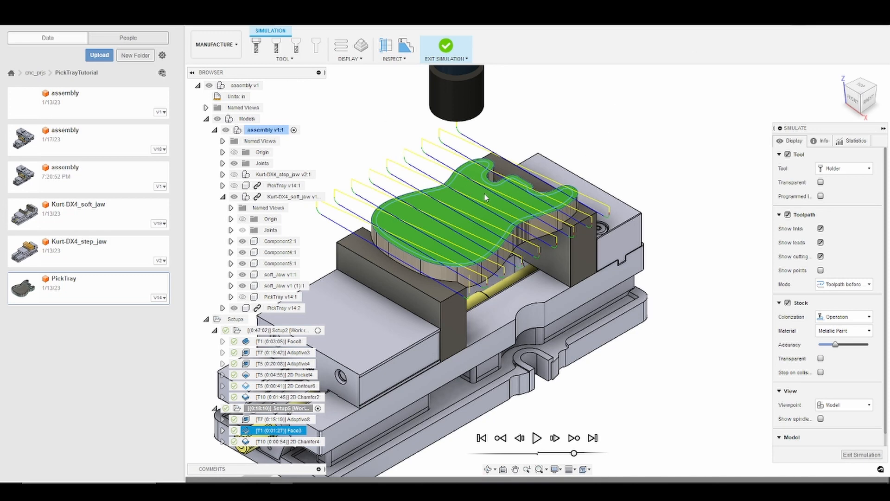
{"action": "key", "text": "Escape"}
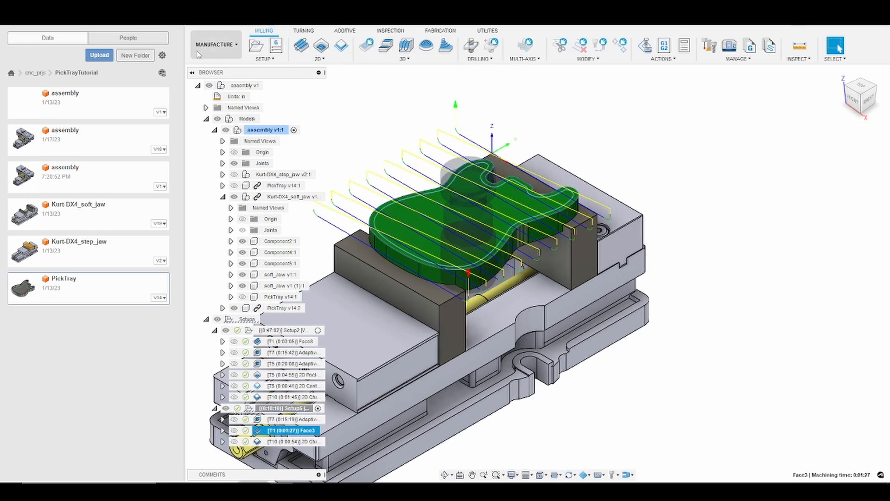
Collapse the Models group and activate Setup2 and Setup5 in turn to compare their vises and stock
{"action": "left_click", "coordinate": [220, 48]}
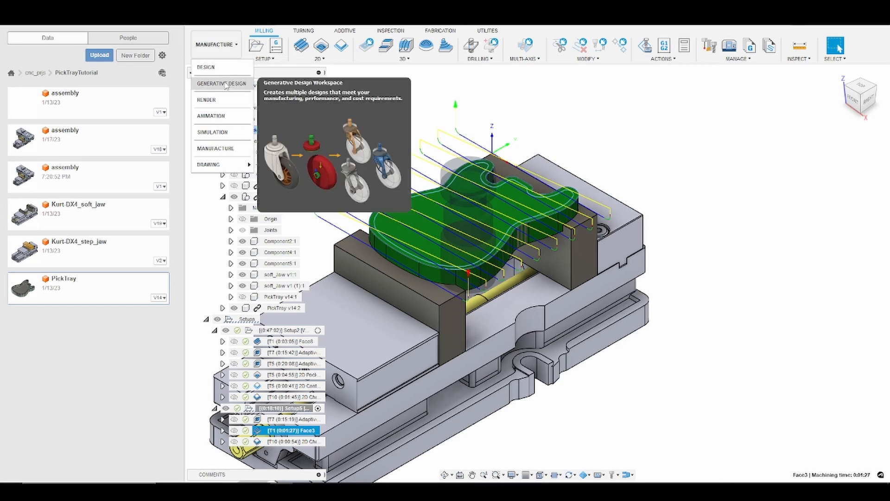
{"action": "left_click", "coordinate": [681, 138]}
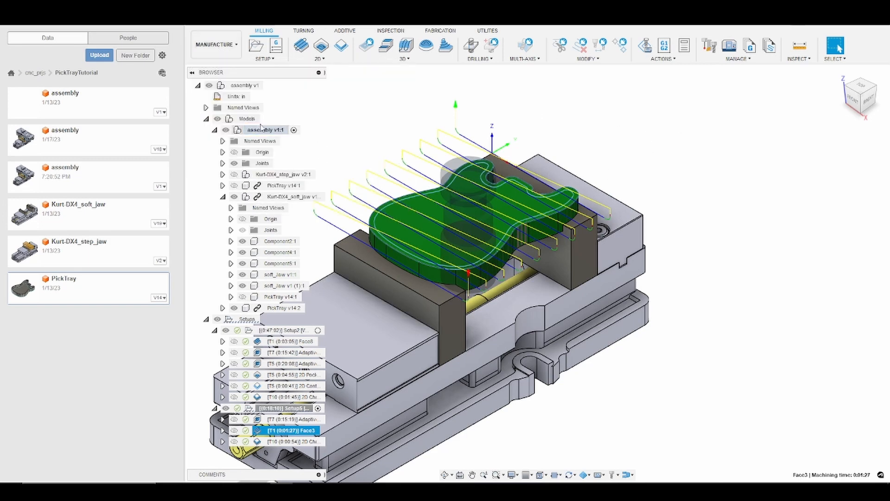
{"action": "left_click", "coordinate": [262, 130]}
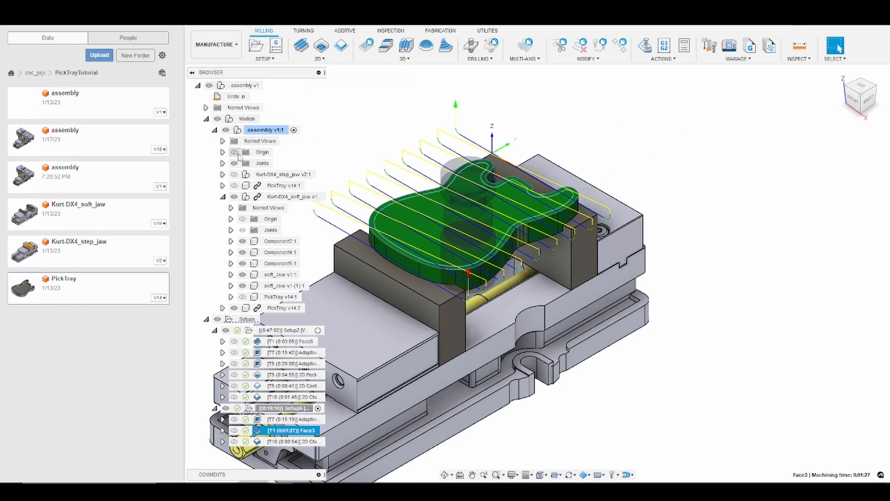
{"action": "left_click", "coordinate": [206, 119]}
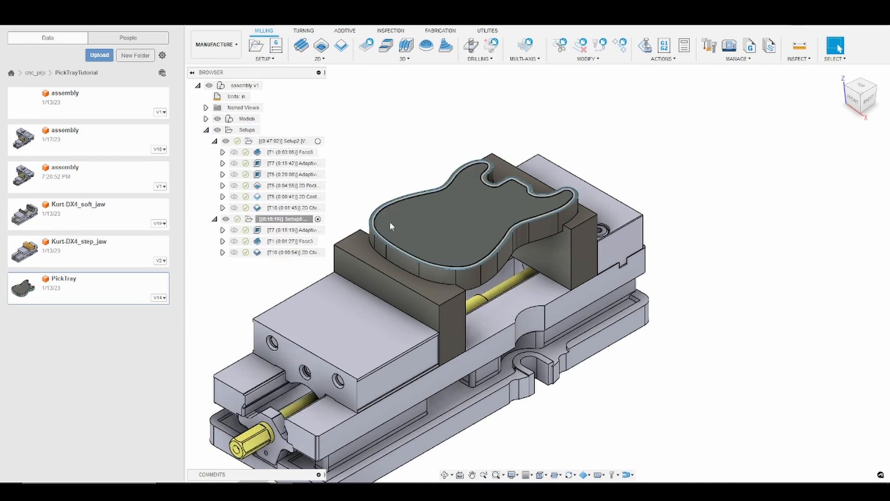
{"action": "left_click", "coordinate": [317, 141]}
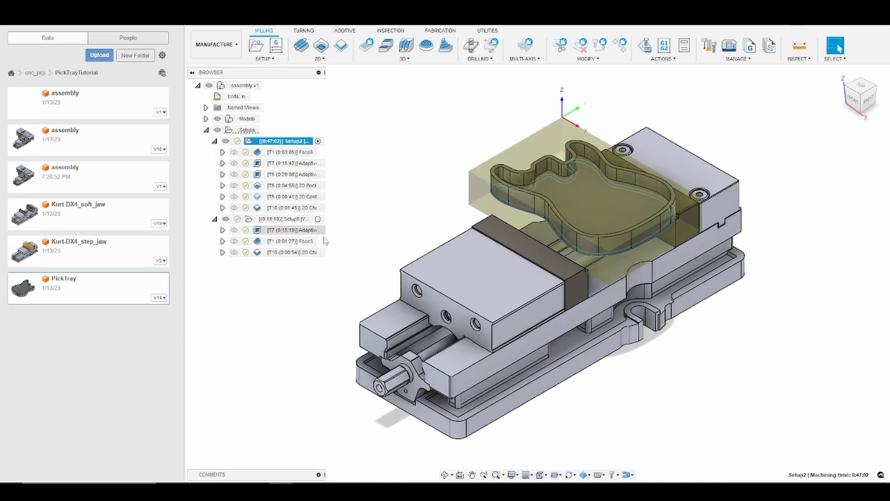
{"action": "left_click", "coordinate": [317, 219]}
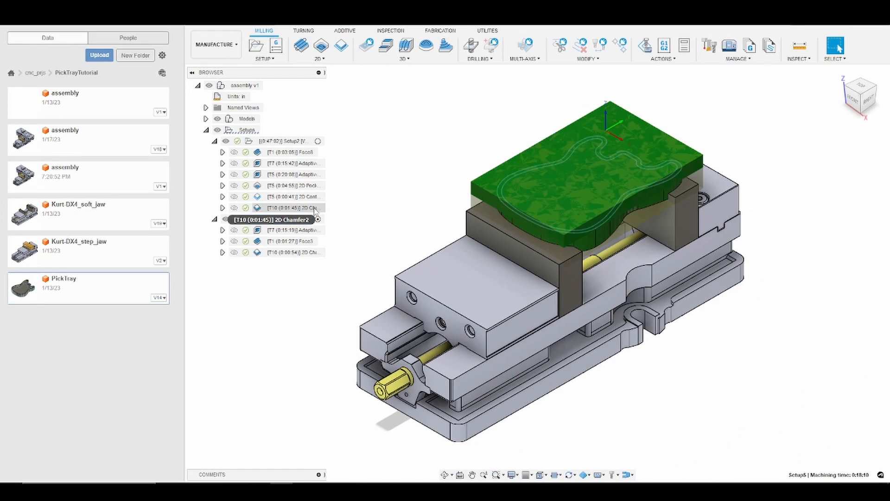
Switch to the Design workspace and examine the step-jaw and soft-jaw vise assemblies side by side
{"action": "left_click", "coordinate": [216, 44]}
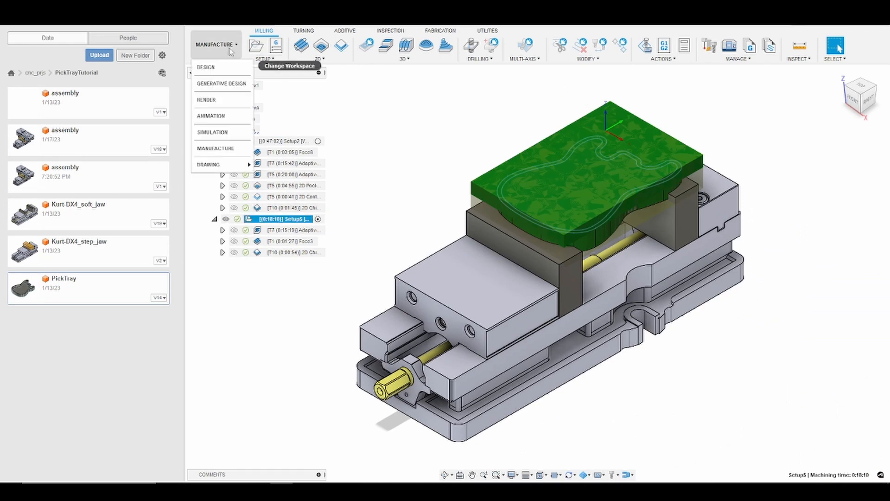
{"action": "left_click", "coordinate": [218, 67]}
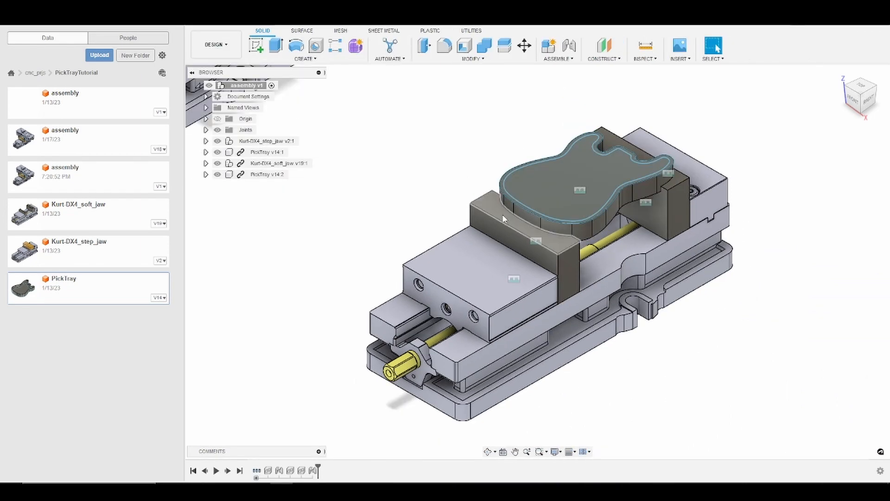
{"action": "scroll", "coordinate": [350, 165], "scroll_direction": "down", "scroll_amount": 8}
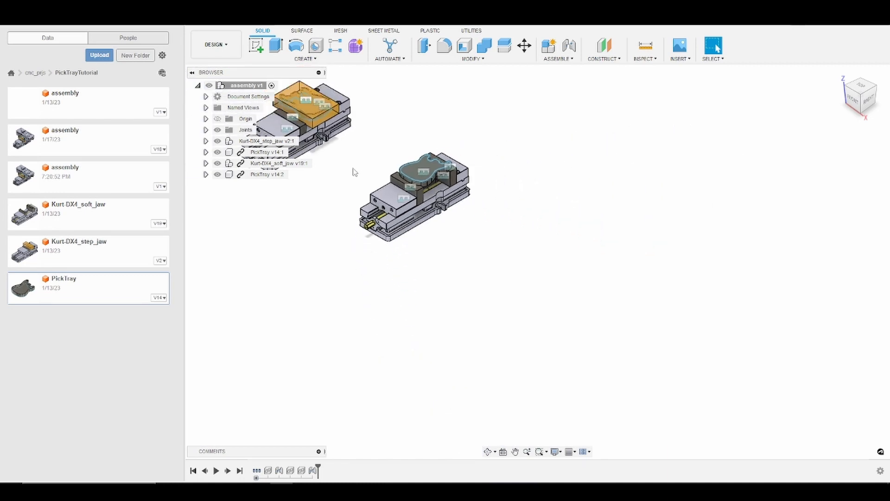
{"action": "right_click_drag", "start_coordinate": [367, 169], "coordinate": [361, 168]}
{"action": "left_click", "coordinate": [361, 157]}
{"action": "middle_click_drag", "start_coordinate": [354, 146], "coordinate": [455, 200]}
{"action": "scroll", "coordinate": [455, 200], "scroll_direction": "down", "scroll_amount": 3}
{"action": "scroll", "coordinate": [456, 202], "scroll_direction": "up", "scroll_amount": 5}
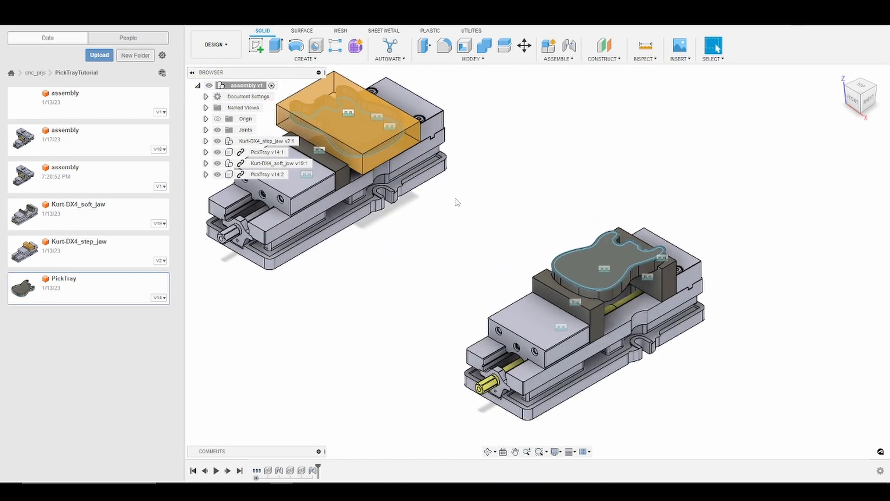
{"action": "scroll", "coordinate": [457, 201], "scroll_direction": "down", "scroll_amount": 2}
{"action": "scroll", "coordinate": [456, 200], "scroll_direction": "up", "scroll_amount": 1}
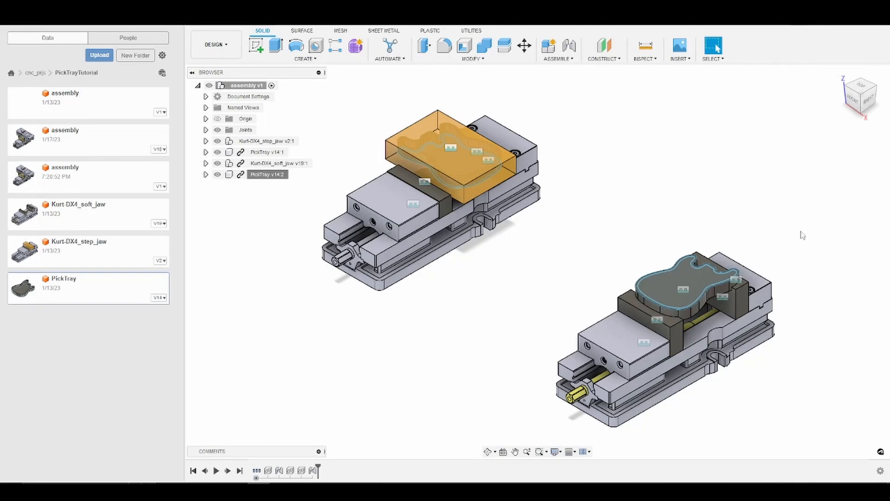
{"action": "scroll", "coordinate": [788, 331], "scroll_direction": "up", "scroll_amount": 5}
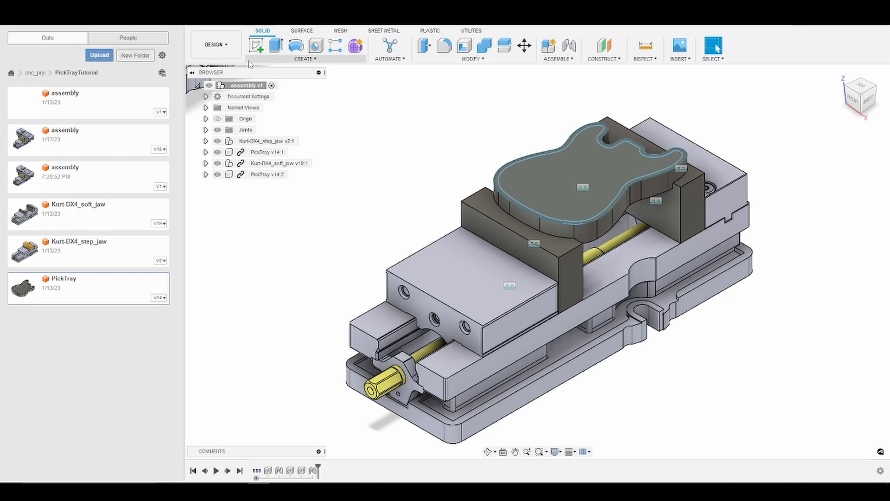
Return to the Manufacture workspace and examine Setup5's remaining stock around the tray and above the soft jaws
{"action": "left_click", "coordinate": [216, 45]}
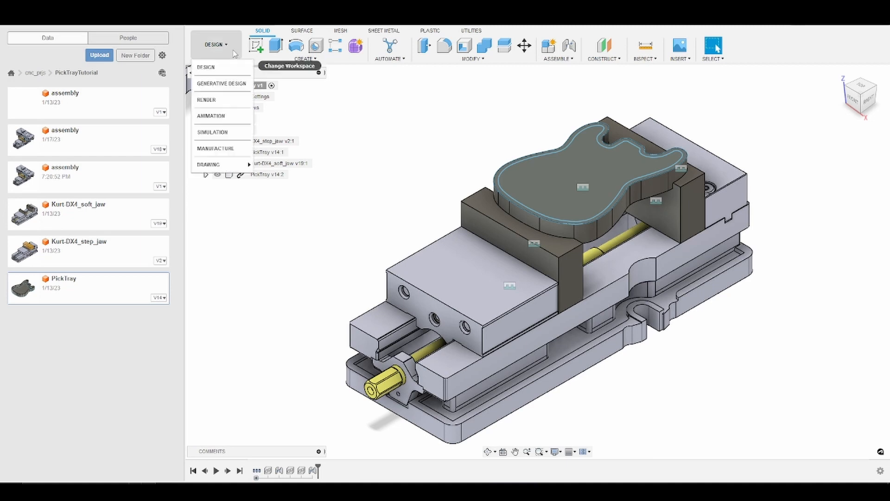
{"action": "left_click", "coordinate": [227, 152]}
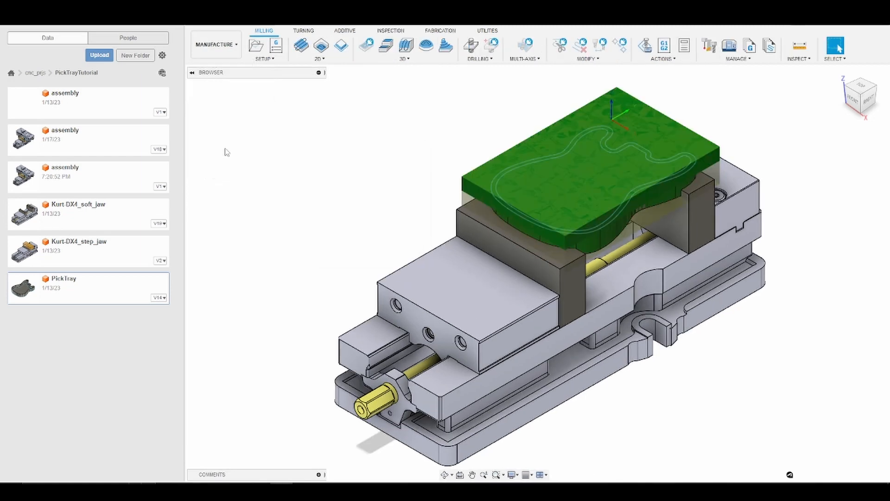
{"action": "scroll", "coordinate": [579, 260], "scroll_direction": "up", "scroll_amount": 5}
{"action": "scroll", "coordinate": [591, 276], "scroll_direction": "down", "scroll_amount": 3}
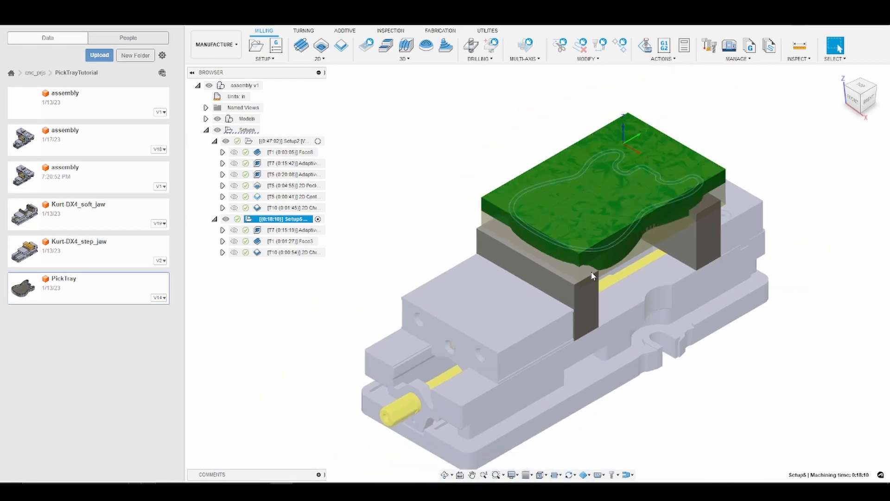
{"action": "scroll", "coordinate": [589, 260], "scroll_direction": "up", "scroll_amount": 6}
{"action": "scroll", "coordinate": [587, 255], "scroll_direction": "down", "scroll_amount": 8}
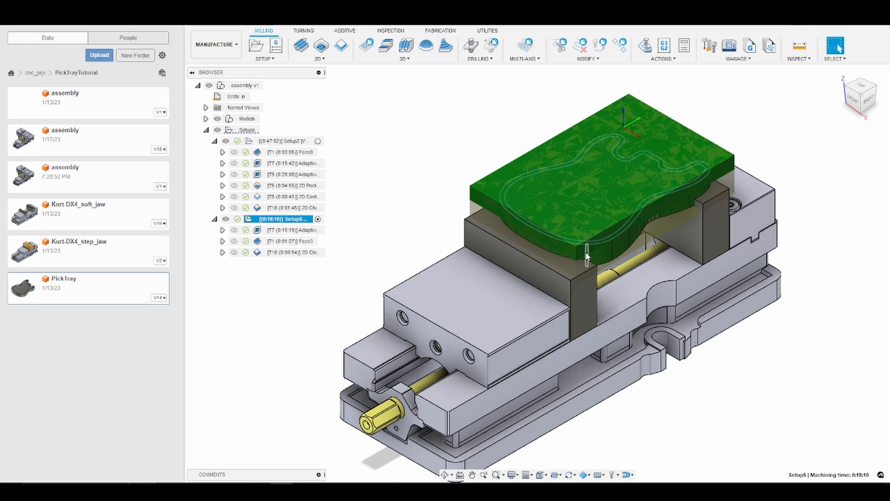
{"action": "scroll", "coordinate": [587, 255], "scroll_direction": "up", "scroll_amount": 5}
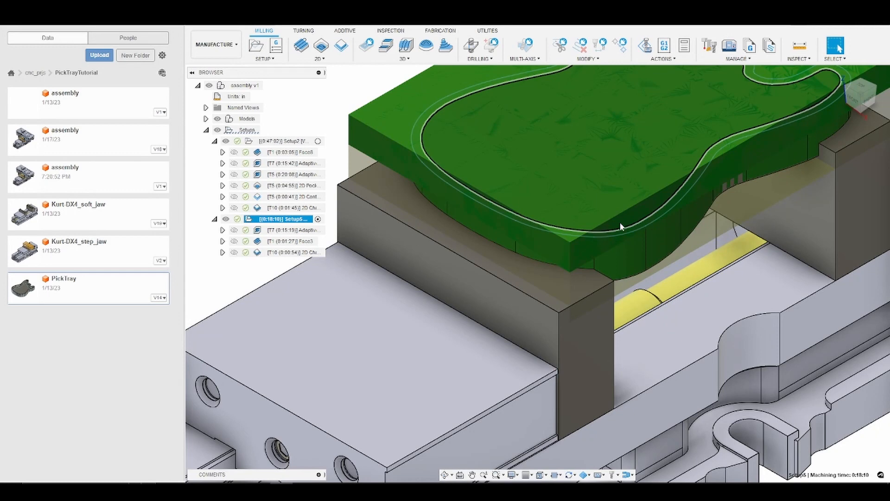
{"action": "scroll", "coordinate": [620, 222], "scroll_direction": "down", "scroll_amount": 4}
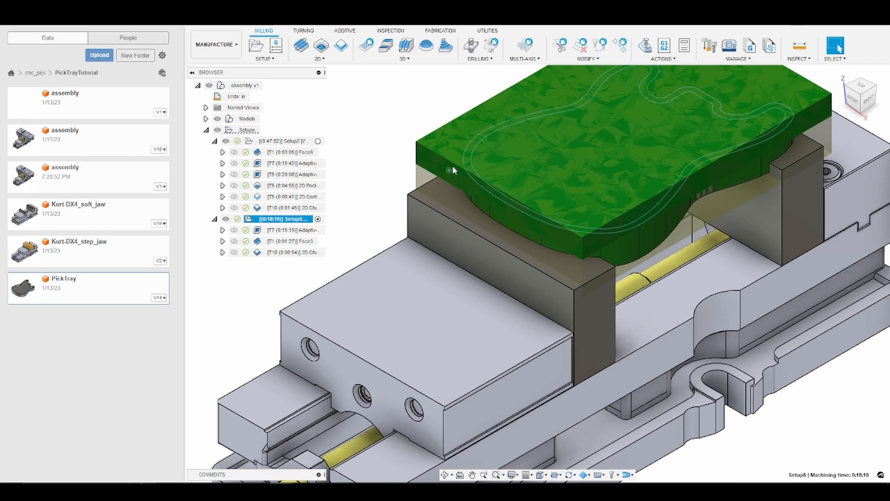
{"action": "left_click", "coordinate": [761, 137]}
{"action": "scroll", "coordinate": [610, 147], "scroll_direction": "up", "scroll_amount": 2}
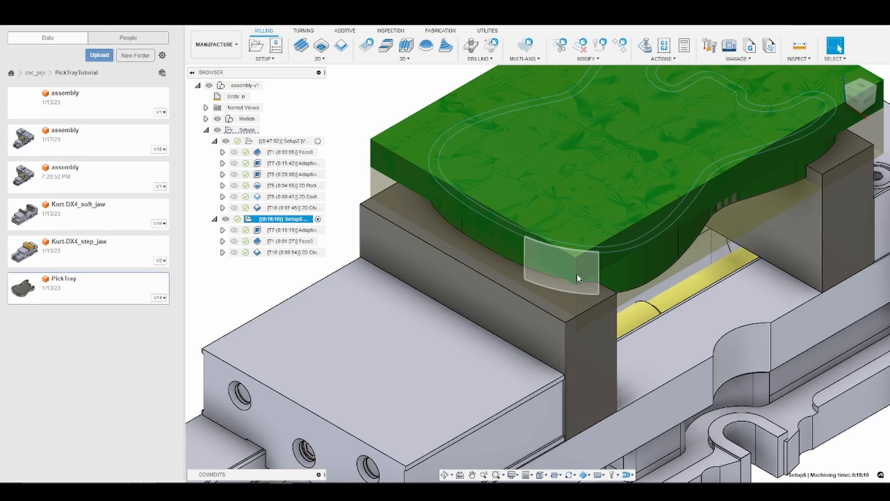
{"action": "scroll", "coordinate": [577, 273], "scroll_direction": "down", "scroll_amount": 5}
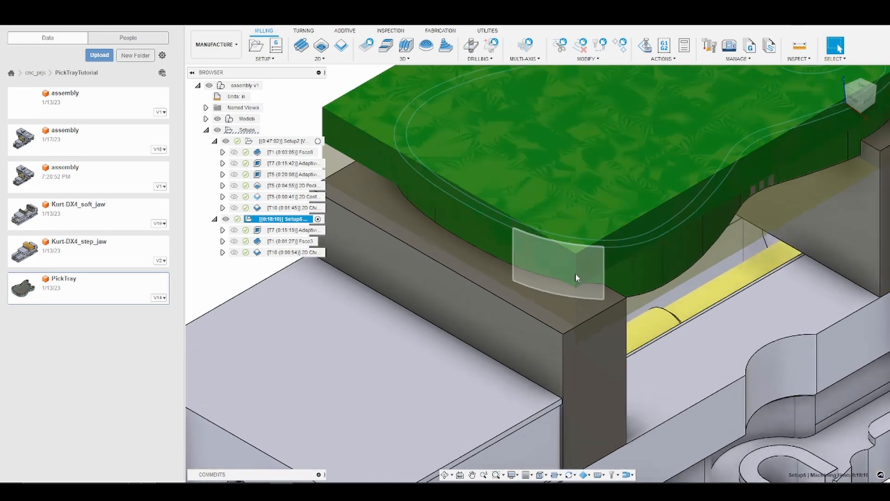
{"action": "scroll", "coordinate": [583, 276], "scroll_direction": "up", "scroll_amount": 3}
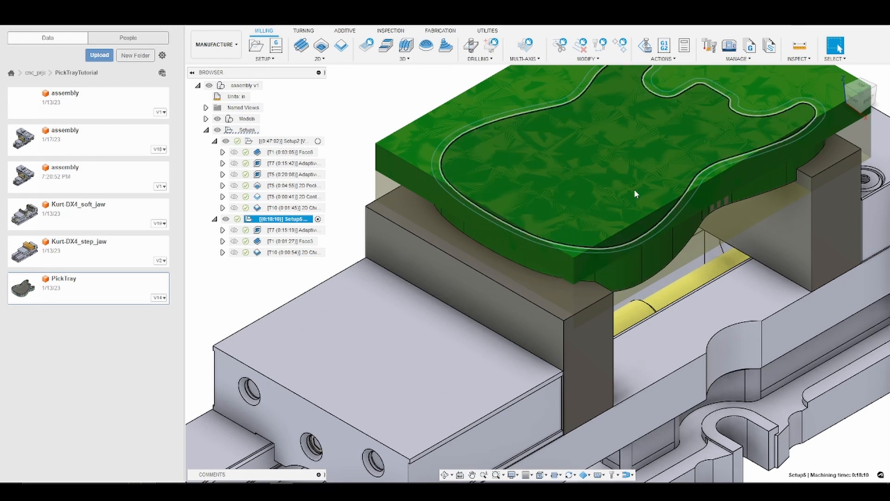
{"action": "scroll", "coordinate": [547, 292], "scroll_direction": "down", "scroll_amount": 2}
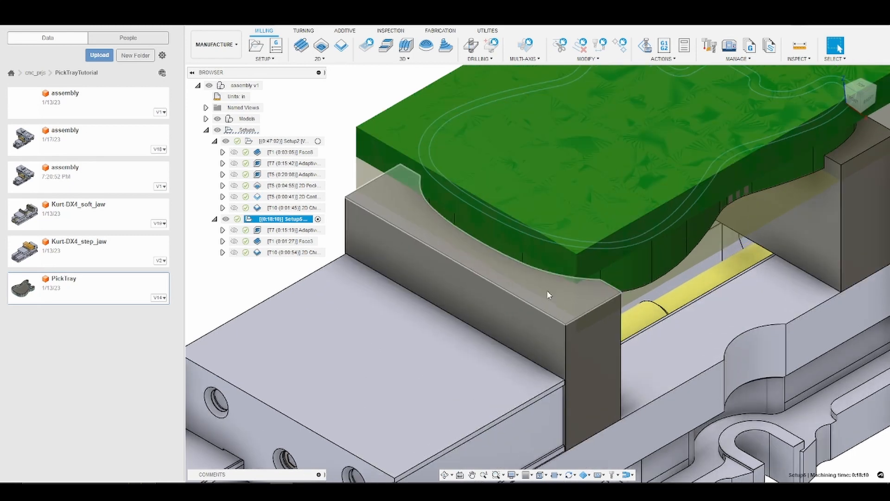
{"action": "scroll", "coordinate": [547, 298], "scroll_direction": "down", "scroll_amount": 1}
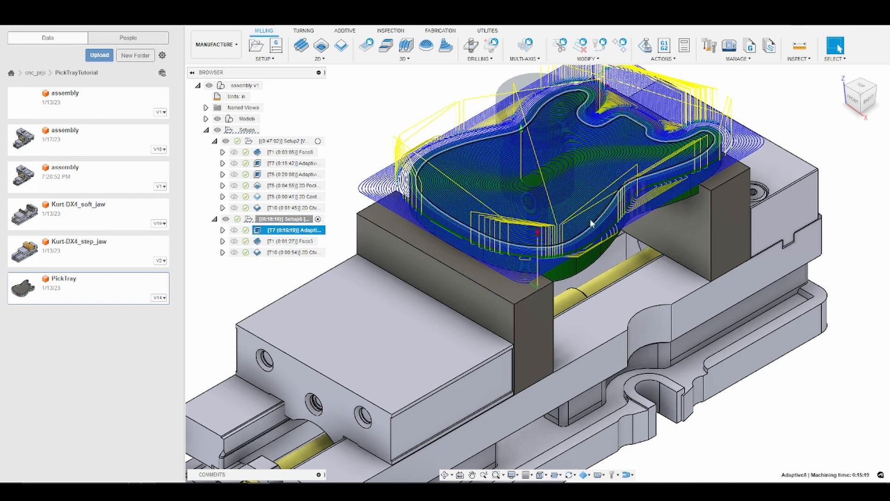
Set Adaptive8's bottom height offset to 0 in from the model top, regenerate it, and inspect the toolpath near the soft jaws
{"action": "left_click", "coordinate": [352, 161]}
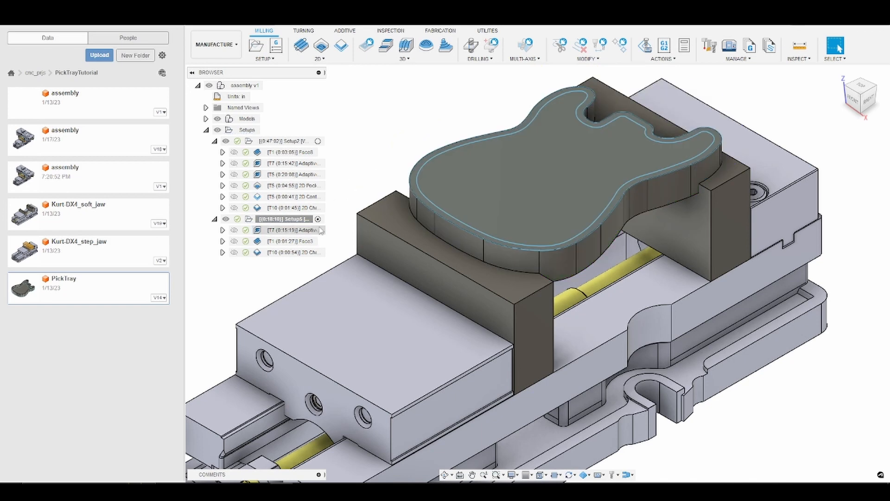
{"action": "double_click", "coordinate": [319, 230]}
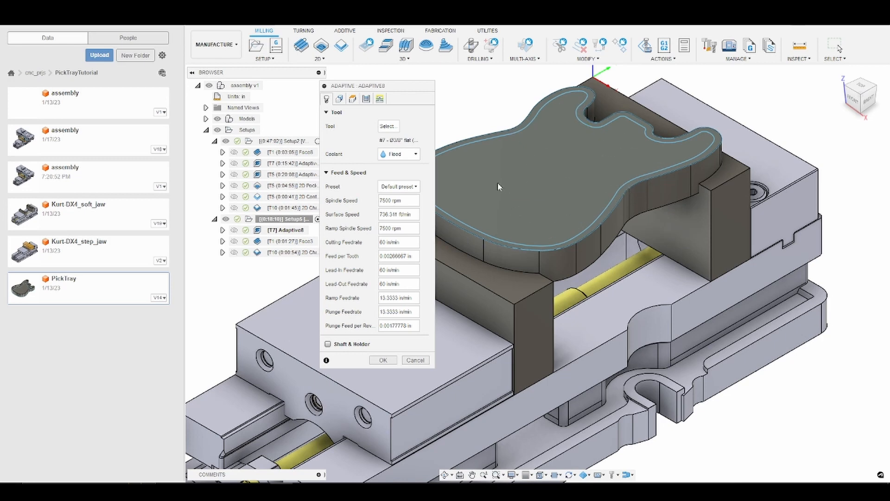
{"action": "left_click", "coordinate": [351, 99]}
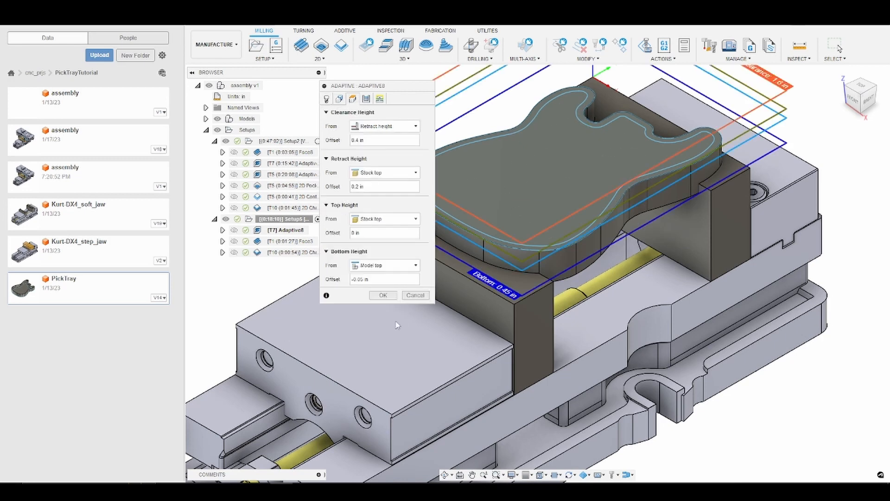
{"action": "left_click", "coordinate": [364, 280]}
{"action": "type", "text": "-0.05"}
{"action": "key", "text": "BackSpace"}
{"action": "key", "text": "BackSpace"}
{"action": "key", "text": "BackSpace"}
{"action": "key", "text": "BackSpace"}
{"action": "key", "text": "BackSpace"}
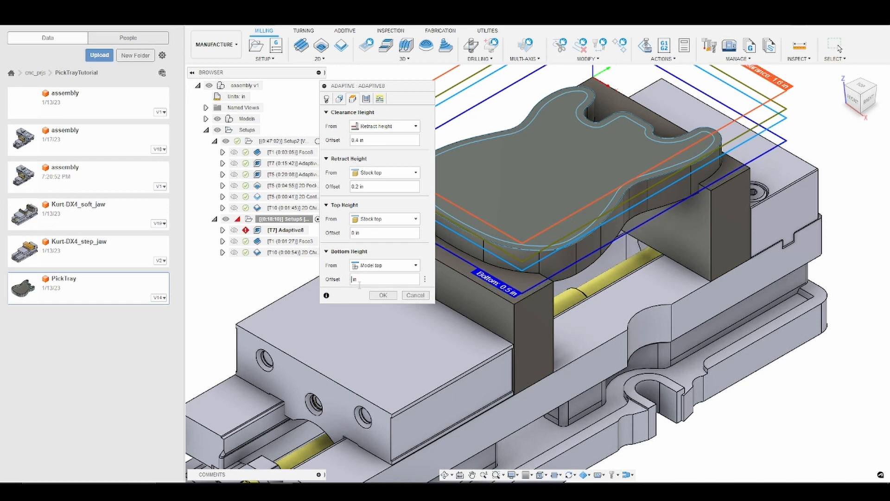
{"action": "type", "text": "0"}
{"action": "left_click", "coordinate": [392, 297]}
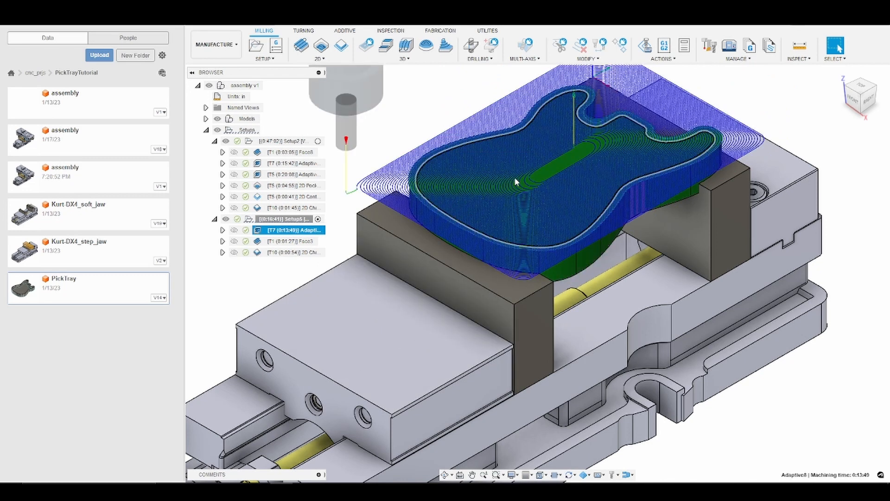
{"action": "scroll", "coordinate": [598, 155], "scroll_direction": "up", "scroll_amount": 5}
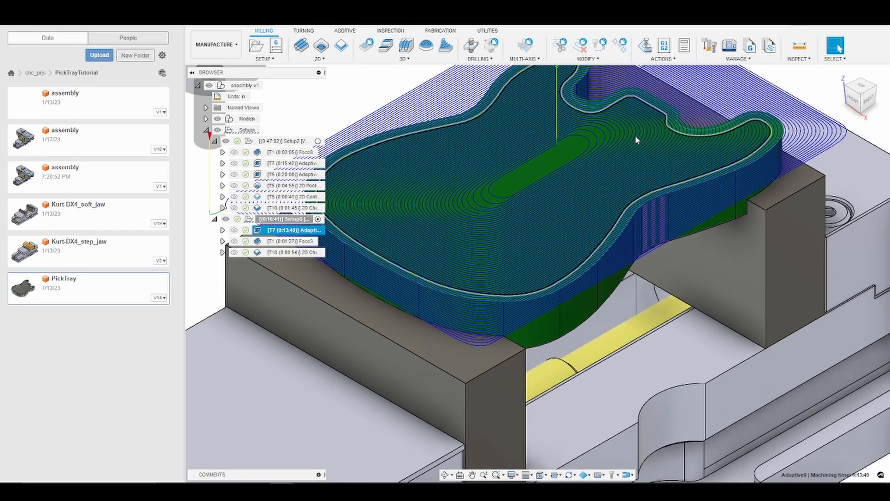
Edit Adaptive8 so its bottom height offset is -.01 in from the model top, and regenerate the toolpath for inspection
{"action": "scroll", "coordinate": [594, 121], "scroll_direction": "down", "scroll_amount": 3}
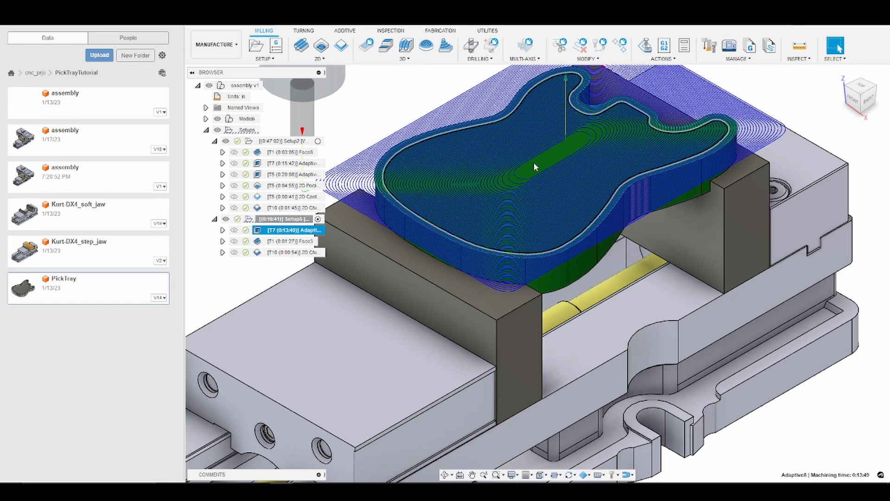
{"action": "right_click", "coordinate": [298, 230]}
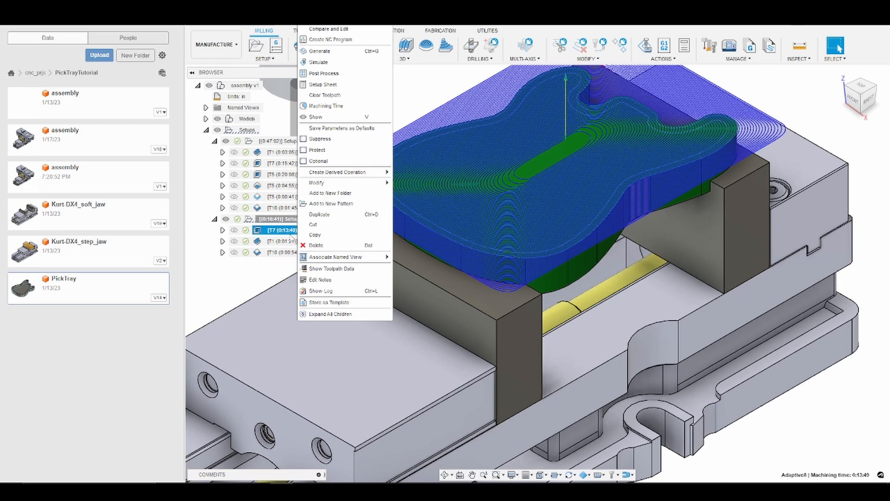
{"action": "left_click", "coordinate": [249, 273]}
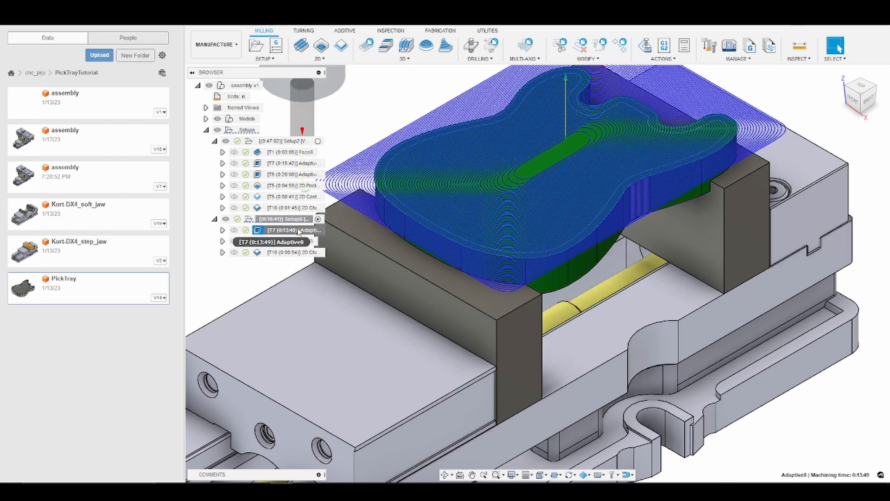
{"action": "right_click", "coordinate": [297, 230]}
{"action": "left_click", "coordinate": [317, 18]}
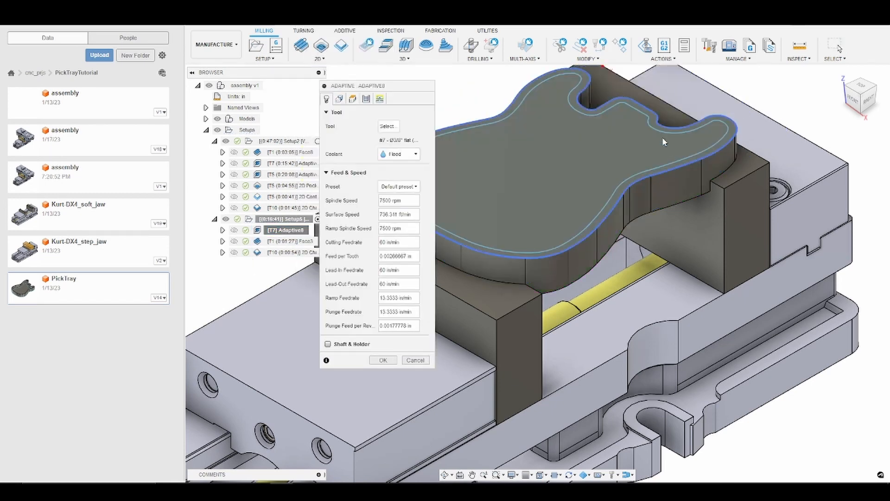
{"action": "left_click", "coordinate": [352, 100]}
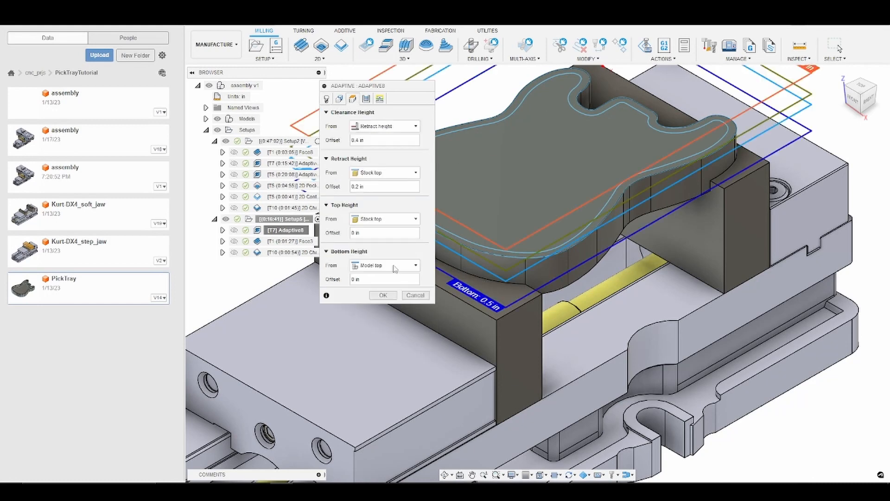
{"action": "double_click", "coordinate": [353, 279]}
{"action": "type", "text": "-"}
{"action": "type", "text": "1"}
{"action": "type", "text": ".01"}
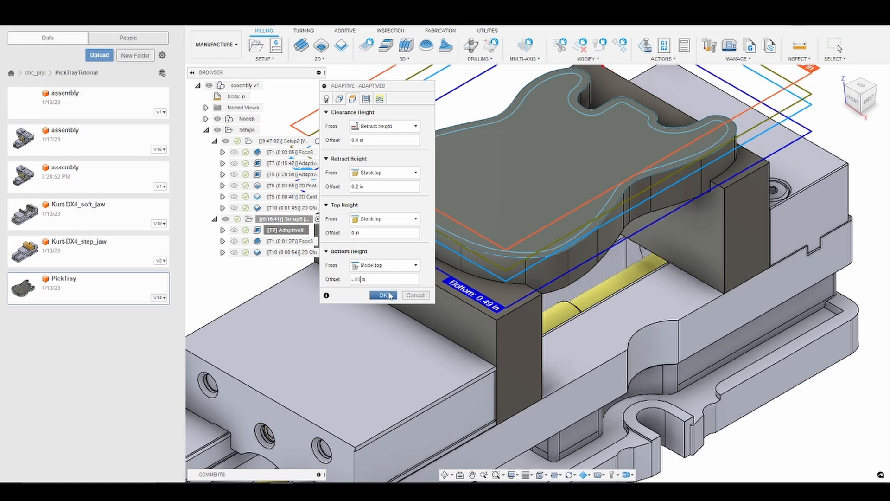
{"action": "left_click", "coordinate": [388, 294]}
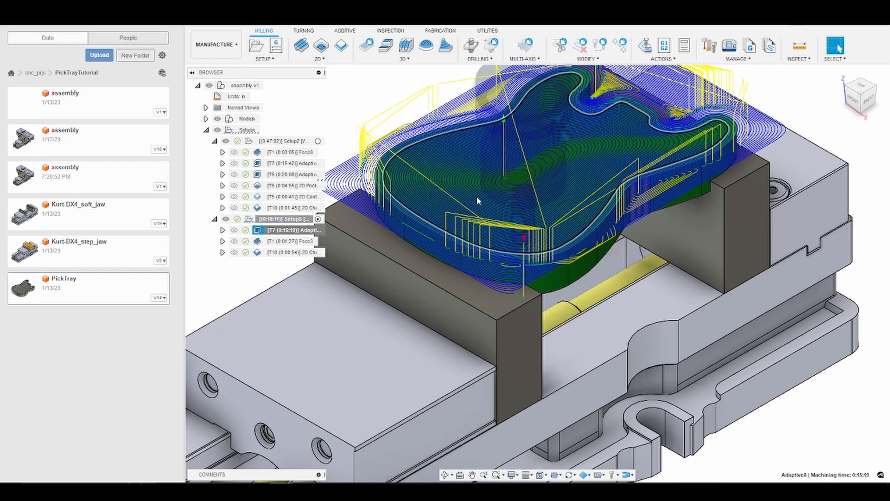
{"action": "scroll", "coordinate": [535, 158], "scroll_direction": "up", "scroll_amount": 3}
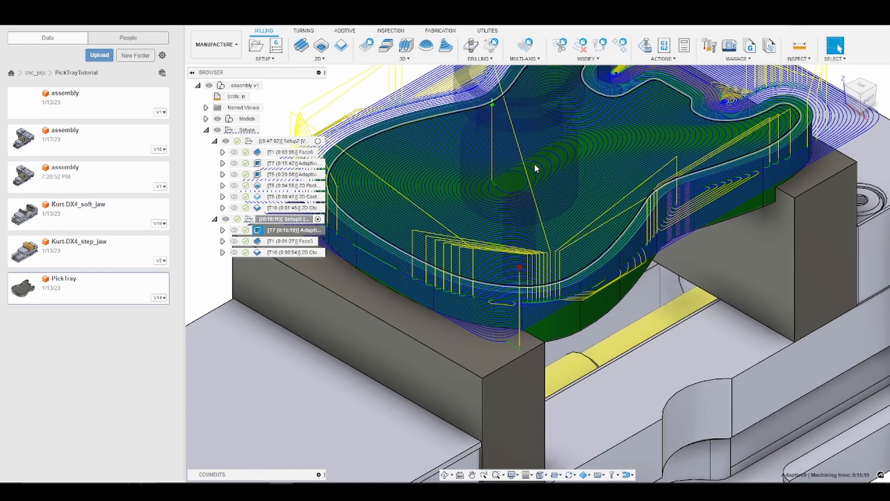